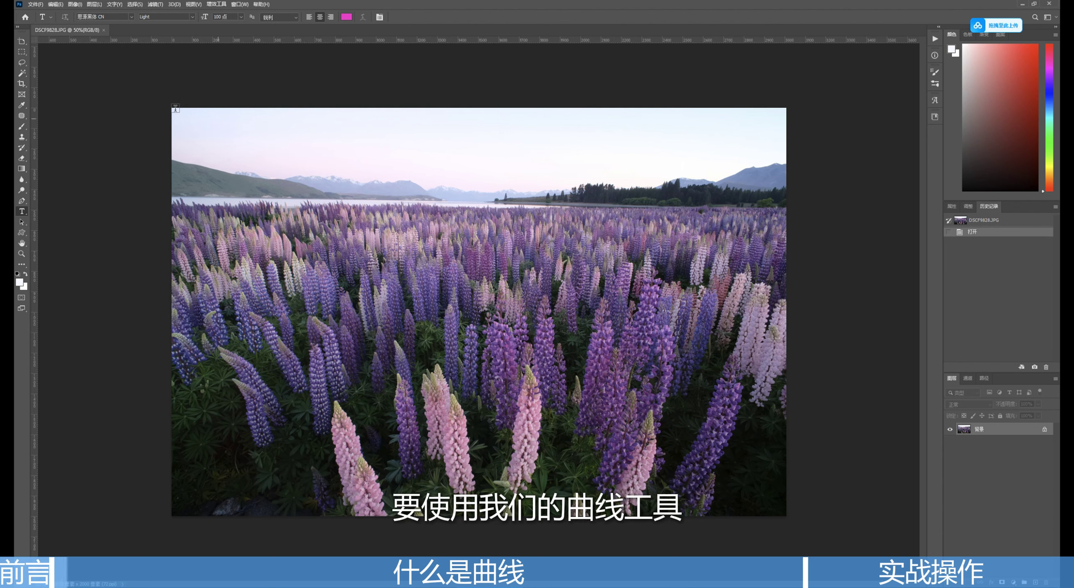
- Open Curves from Image > Adjustments, cancel it, then reopen it with Ctrl+M
left_click(74, 5)
mouse_move(109, 26)
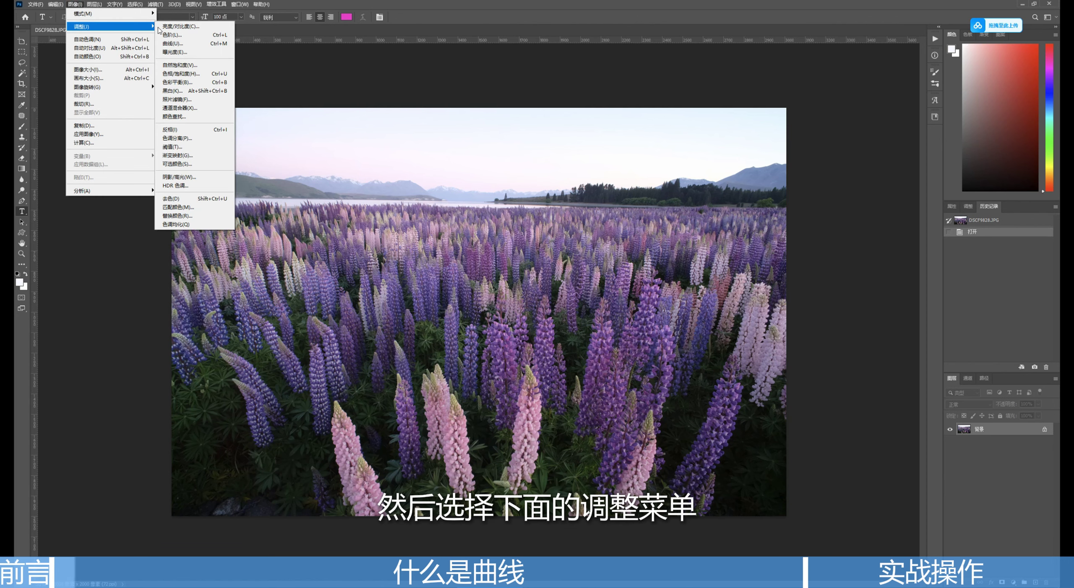
left_click(201, 45)
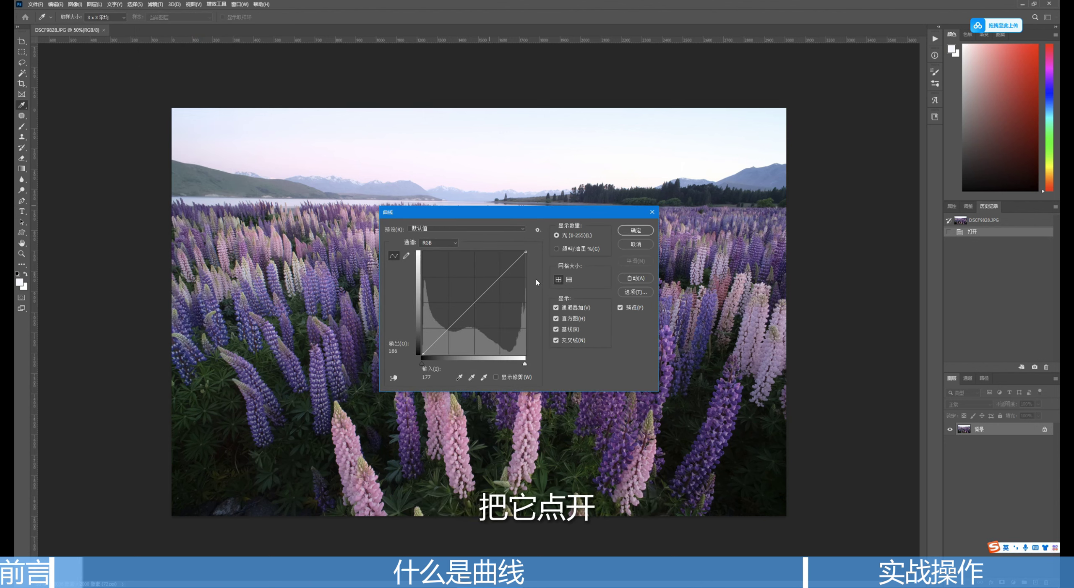
left_click(635, 243)
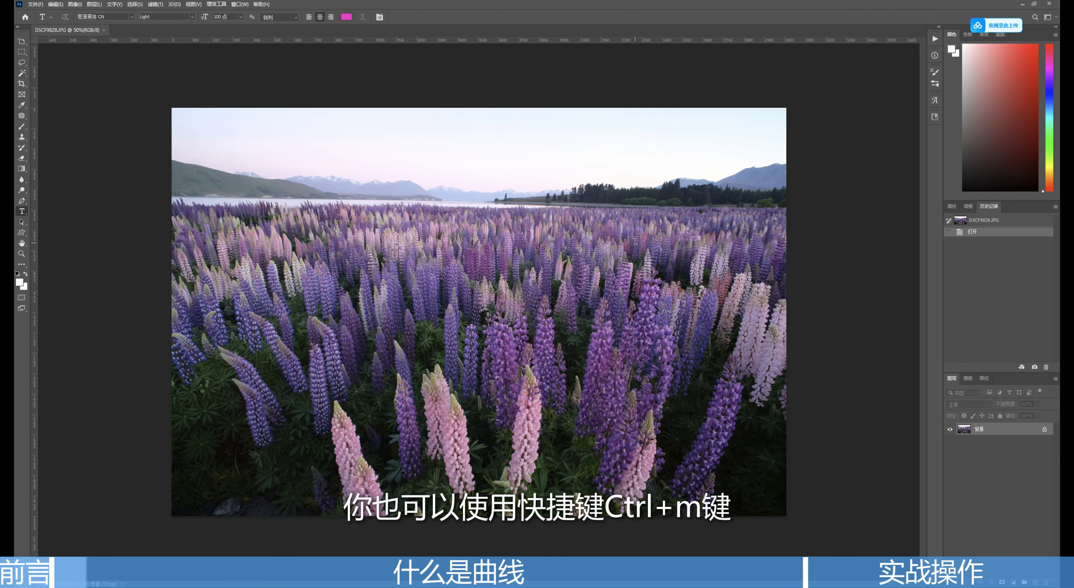
key("ctrl+m")
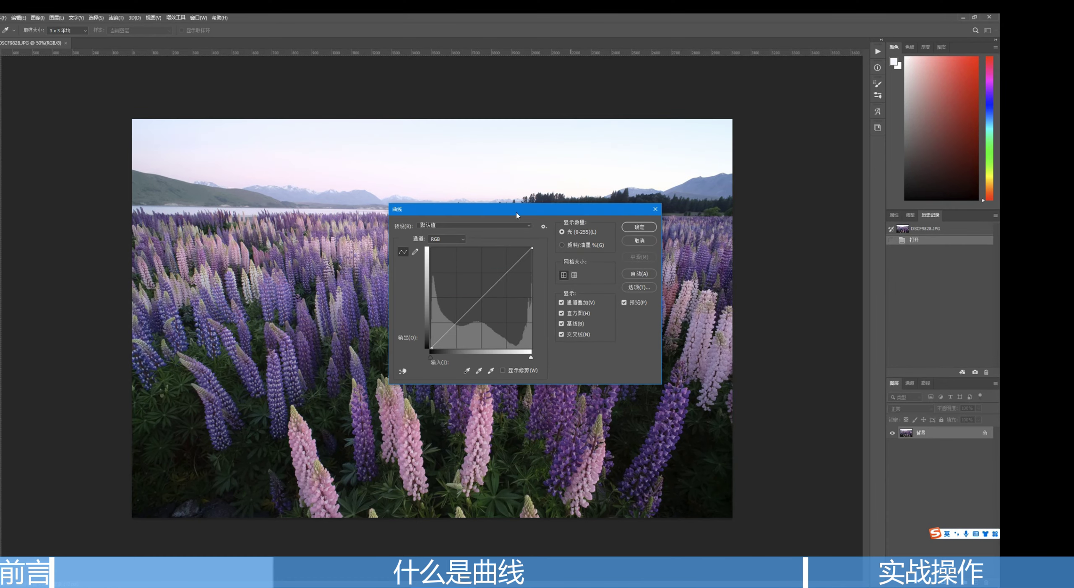
- Move Curves beside the photo and pull a midtone point down to input 129, output 58
left_click_drag(516, 212, 864, 206)
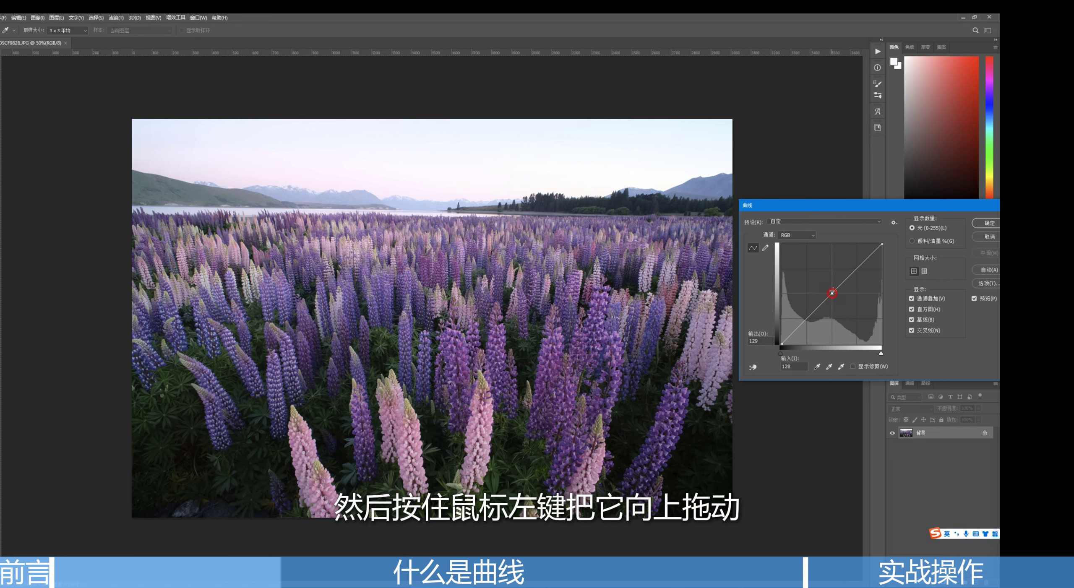
left_click_drag(834, 292, 832, 271)
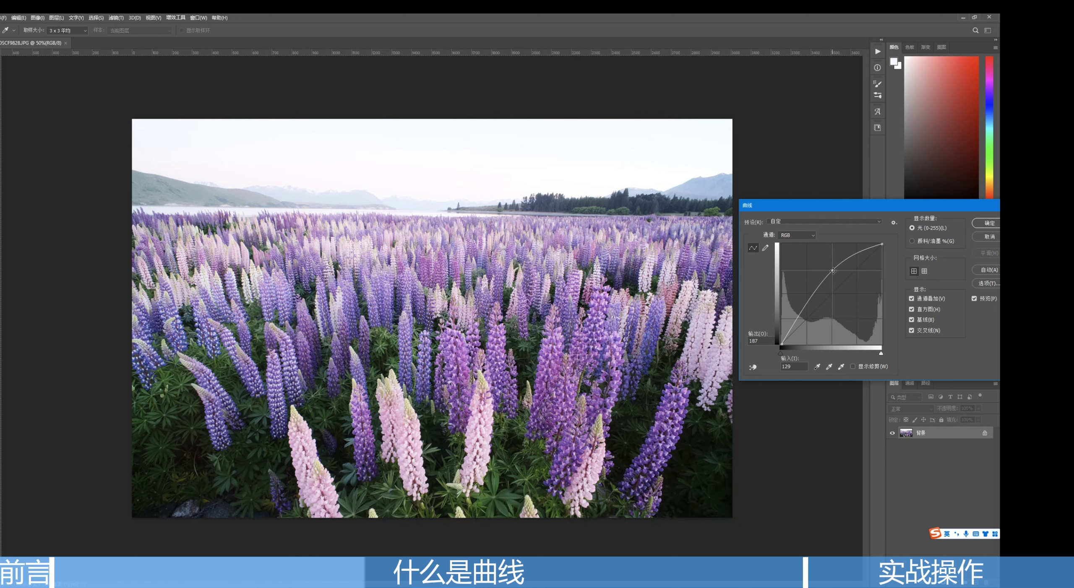
left_click_drag(832, 270, 832, 322)
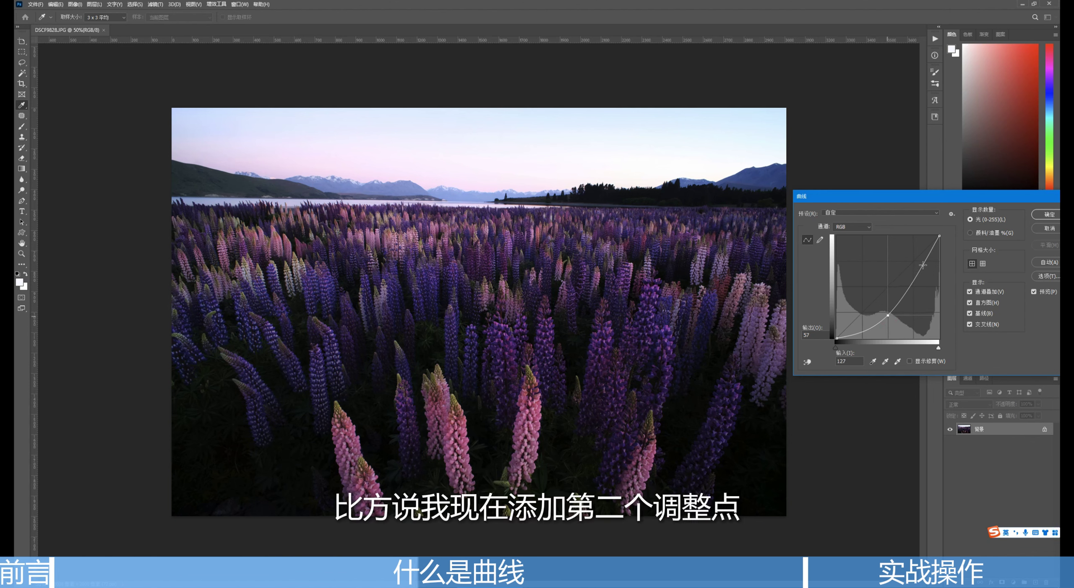
- Shape an S-curve by lifting the highlight point and deepening the shadow point
left_click_drag(917, 267, 915, 258)
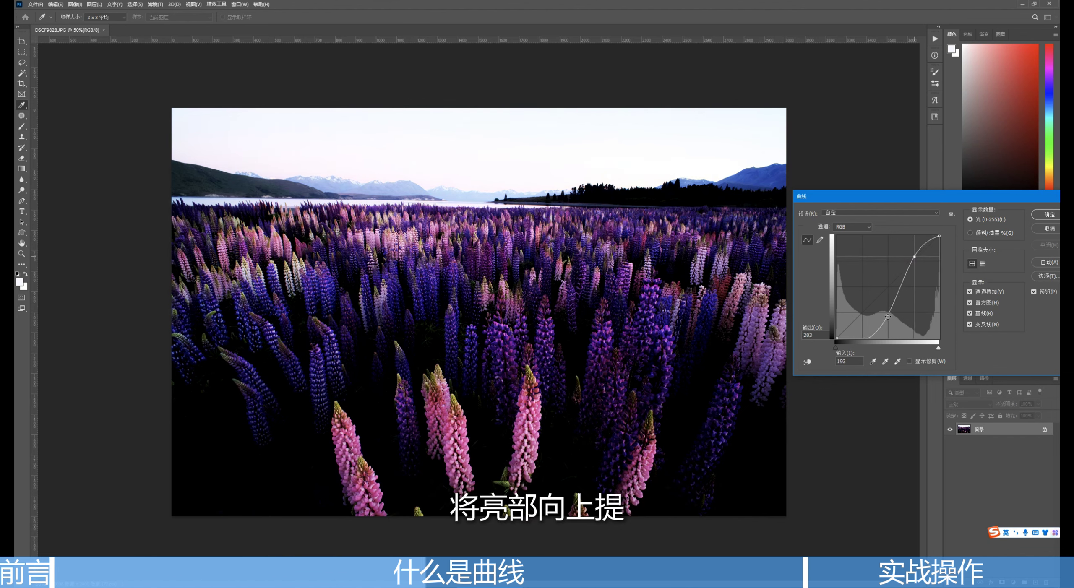
left_click_drag(888, 315, 864, 322)
left_click_drag(914, 256, 913, 251)
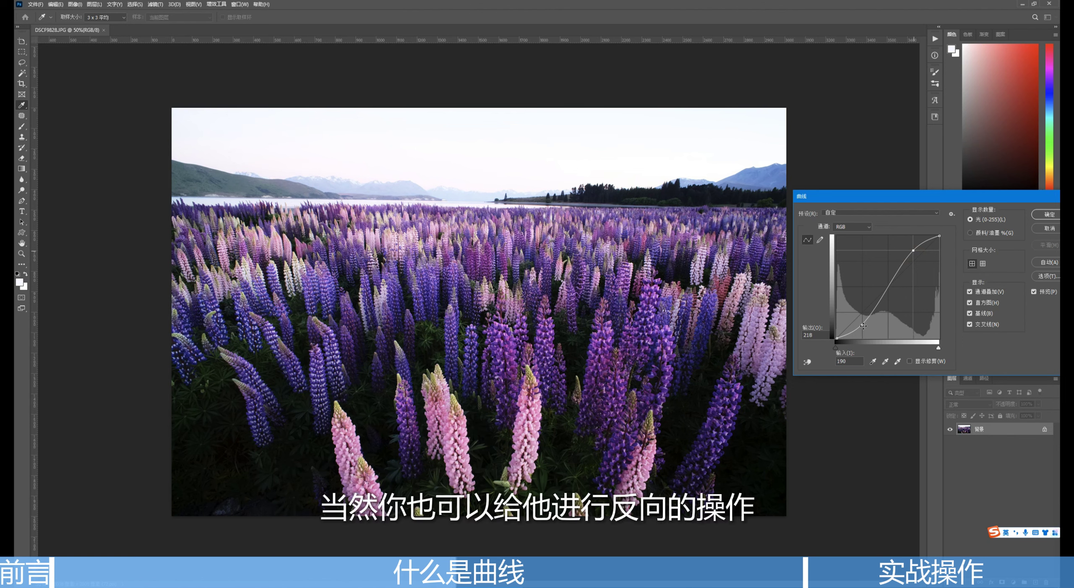
- Flip the curve into a low-contrast inverse S and add extra points
left_click_drag(862, 325, 860, 305)
left_click_drag(913, 251, 914, 274)
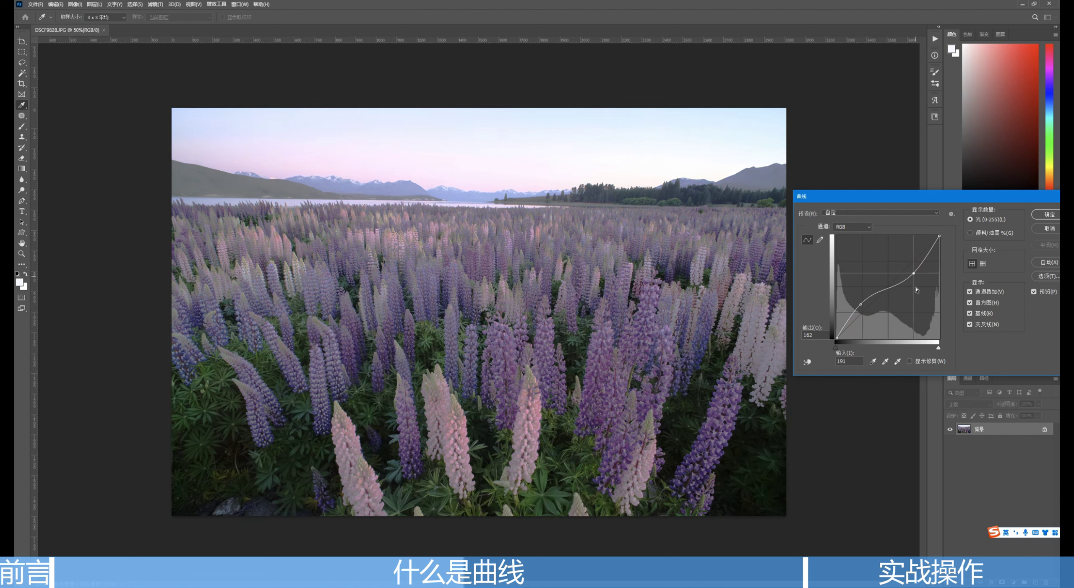
left_click(890, 289)
left_click(924, 254)
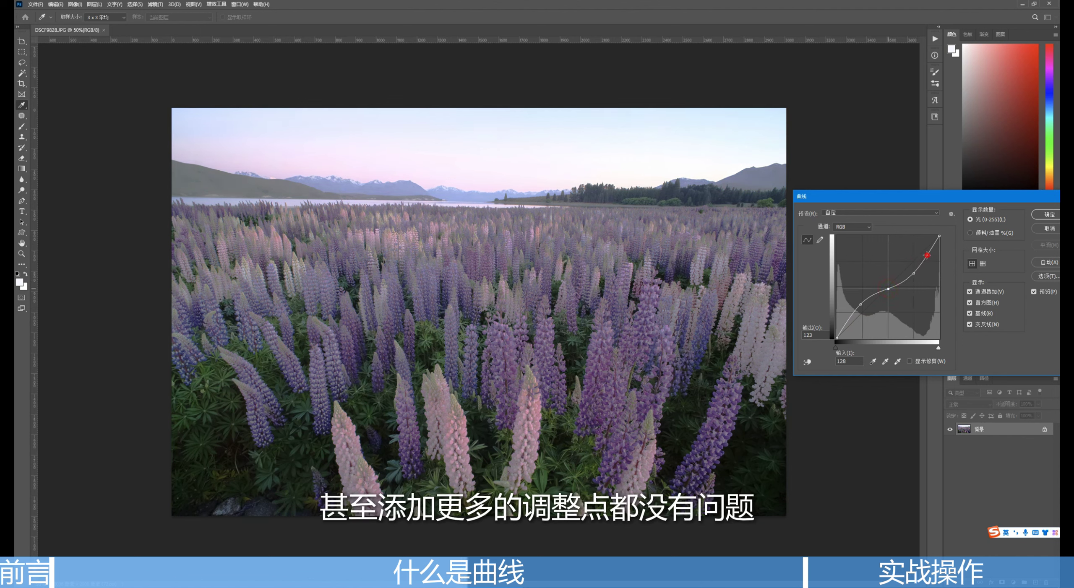
left_click(855, 317)
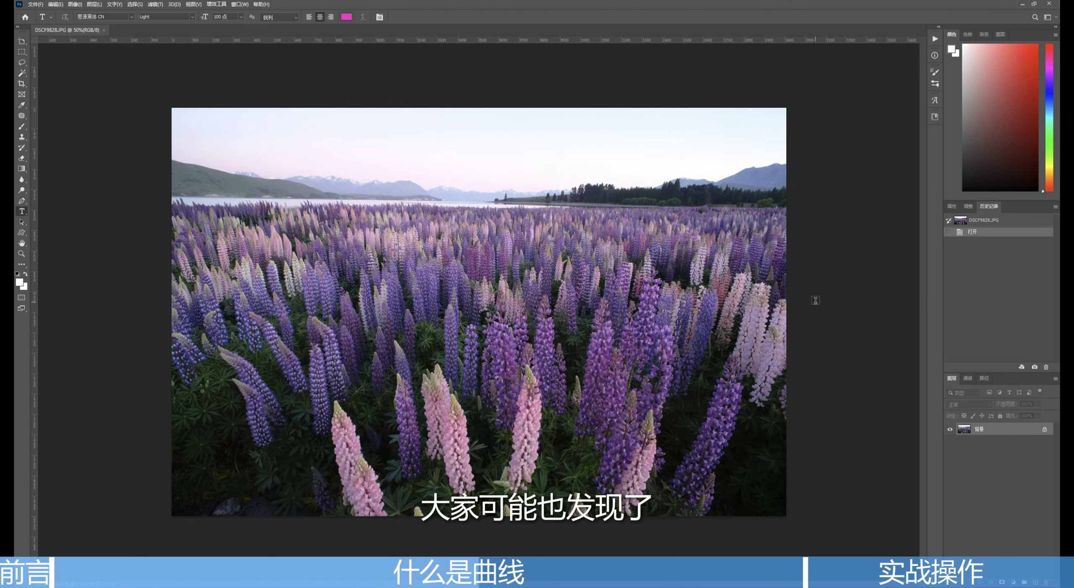
- Apply a faded curve with black output 28 and white output 193, then revert to Open
key("ctrl+m")
left_click_drag(483, 118, 881, 197)
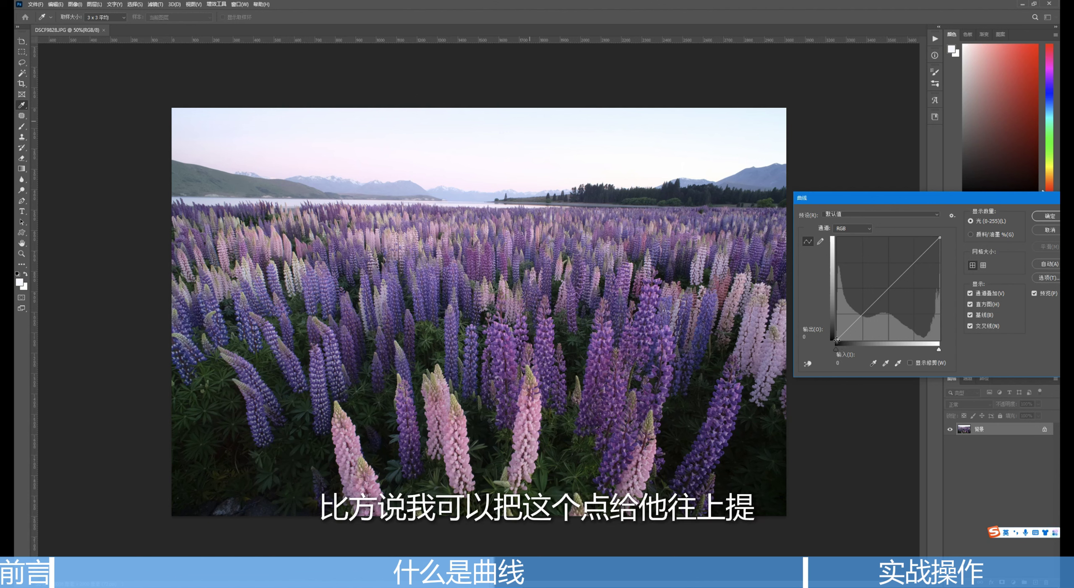
left_click_drag(837, 340, 823, 325)
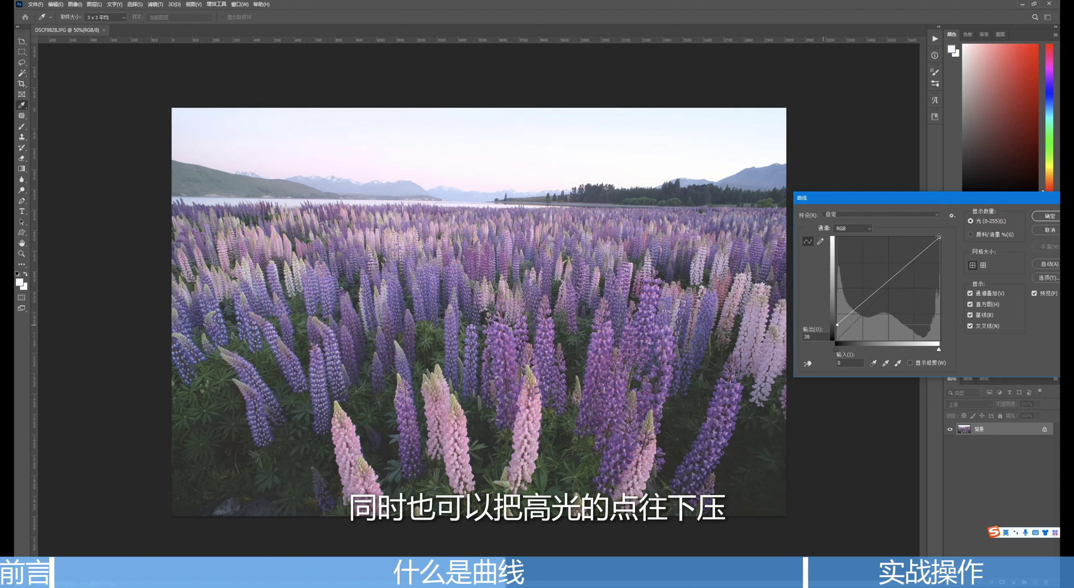
left_click_drag(939, 238, 954, 257)
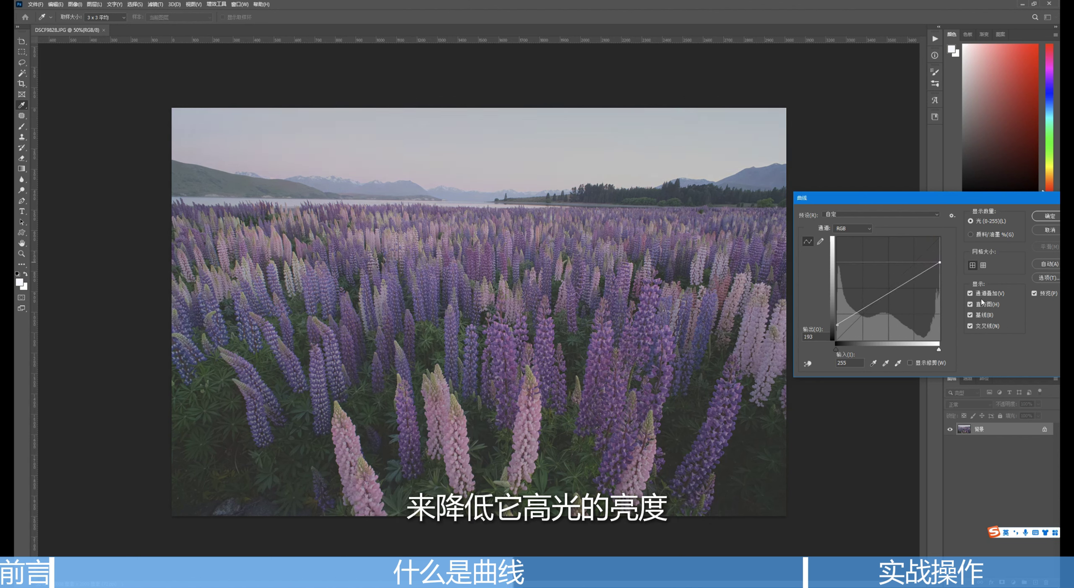
key("Return")
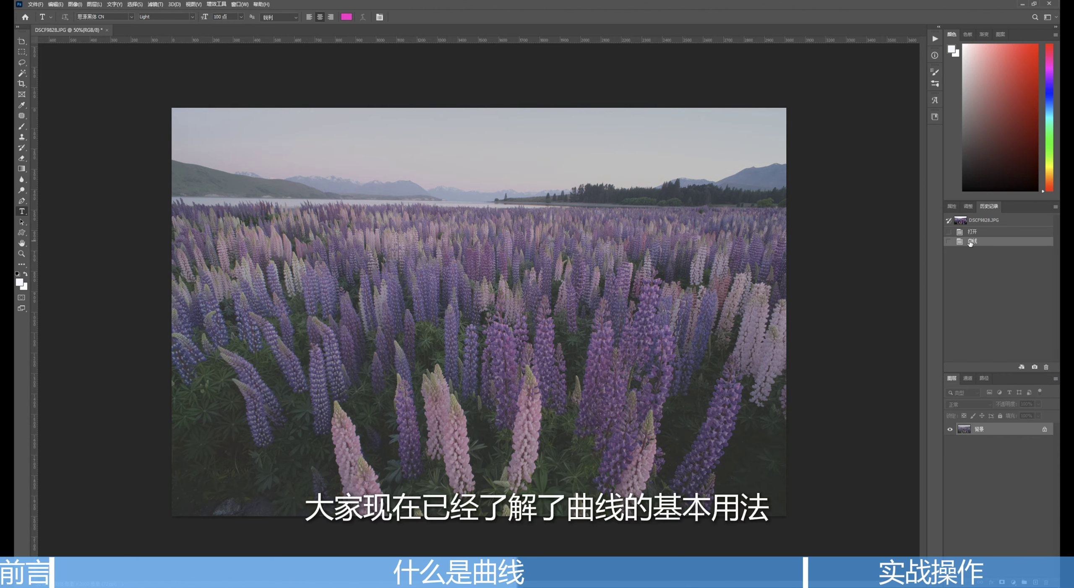
left_click(971, 233)
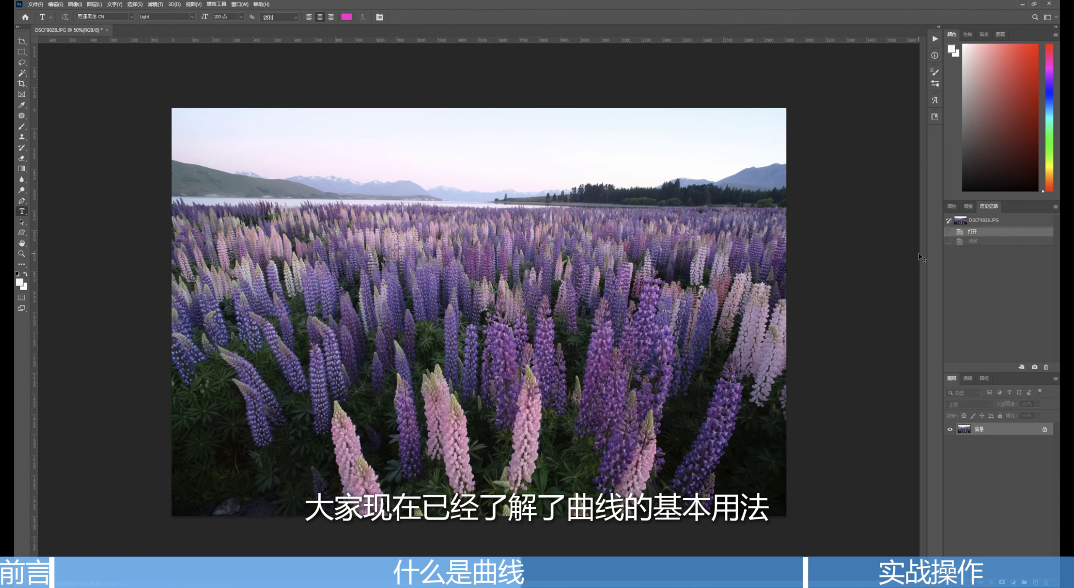
- Reopen Curves and try the 彩色负片 (RGB) and 反冲 (RGB) presets
key("ctrl+m")
left_click_drag(504, 129, 898, 205)
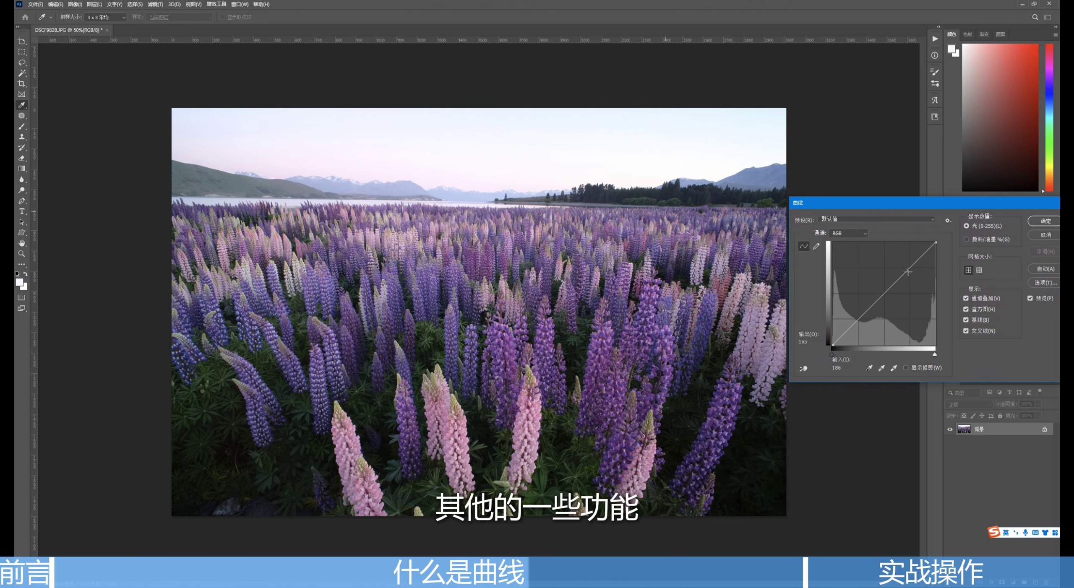
left_click(934, 222)
left_click(891, 244)
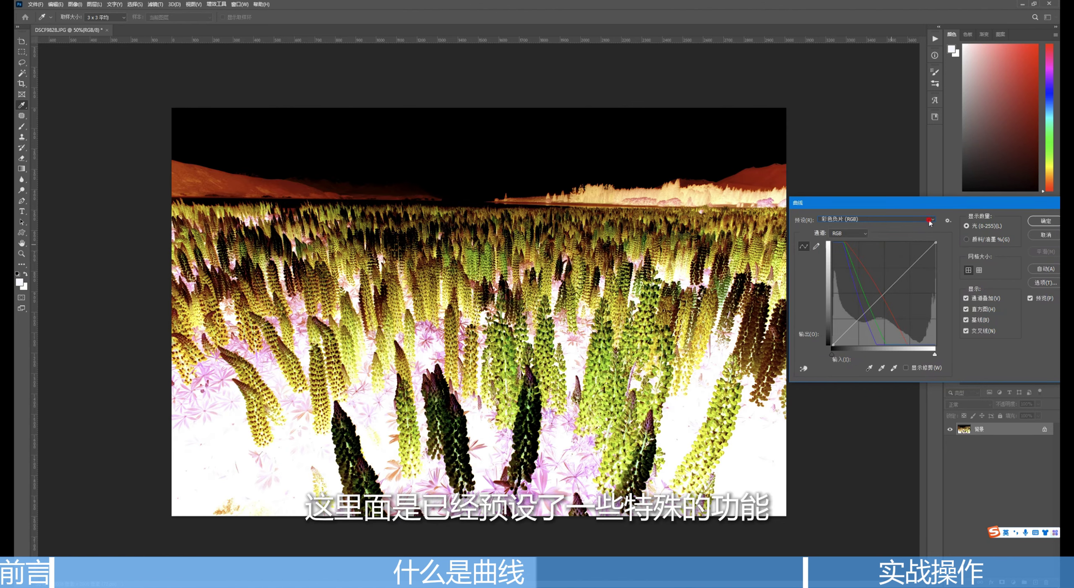
left_click(927, 219)
left_click(893, 252)
- Try the 较暗, 增加对比度, 较亮 and 强对比度 (RGB) presets in turn
left_click(925, 223)
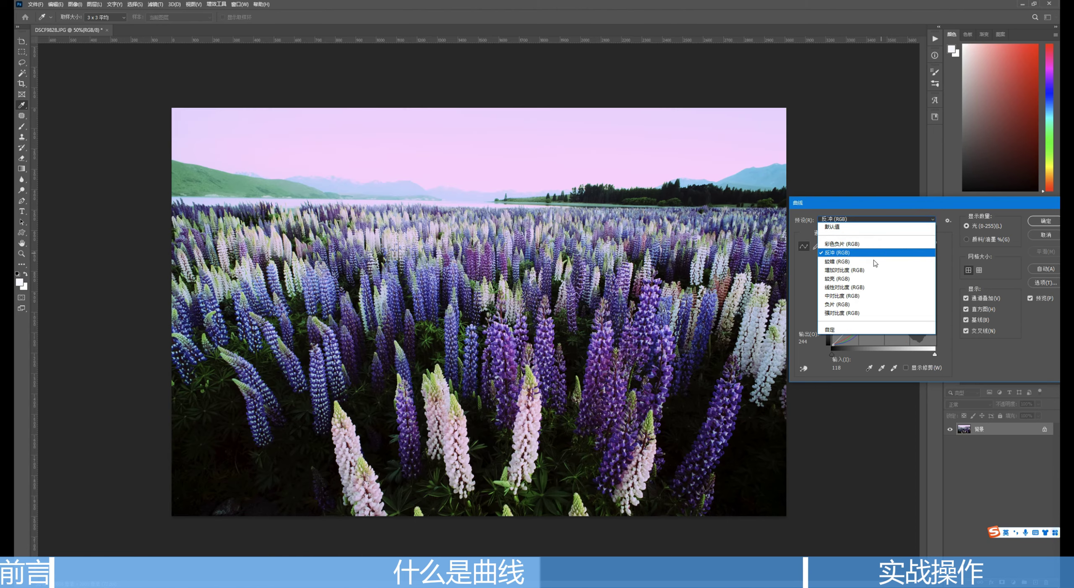
left_click(889, 261)
left_click(927, 220)
left_click(889, 270)
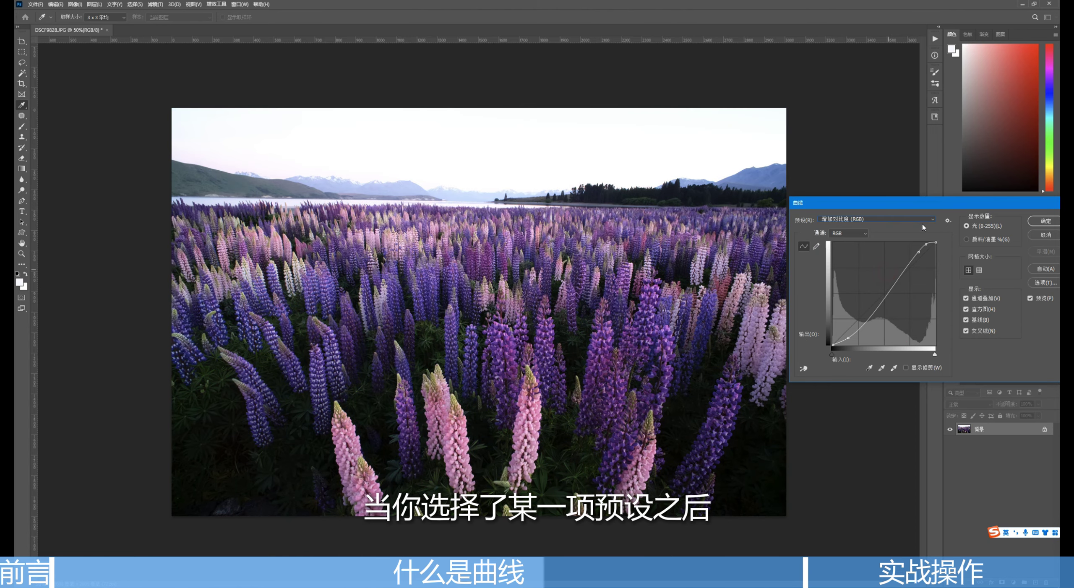
left_click(922, 221)
left_click(878, 278)
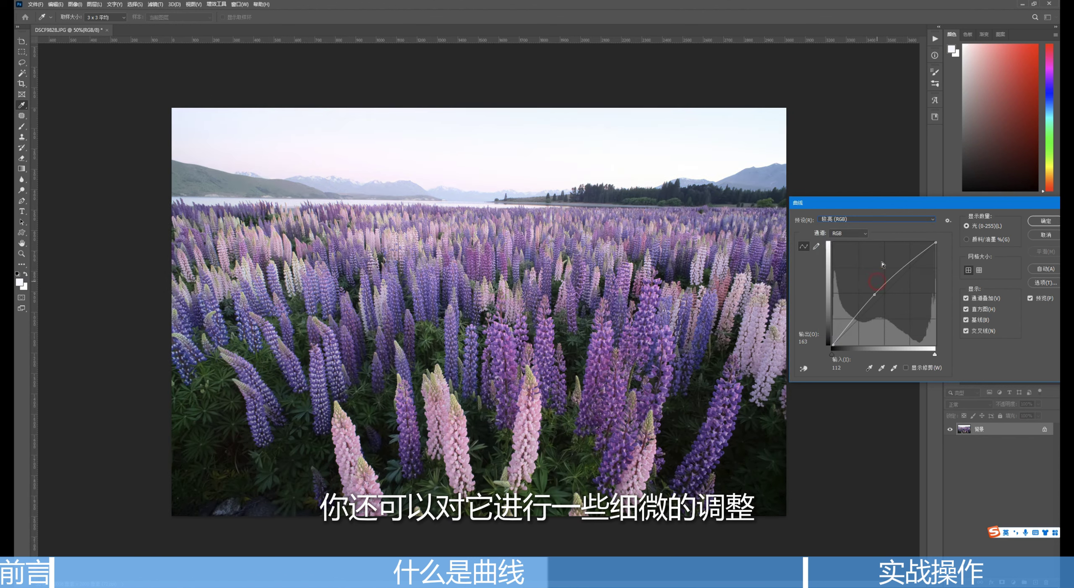
left_click(901, 221)
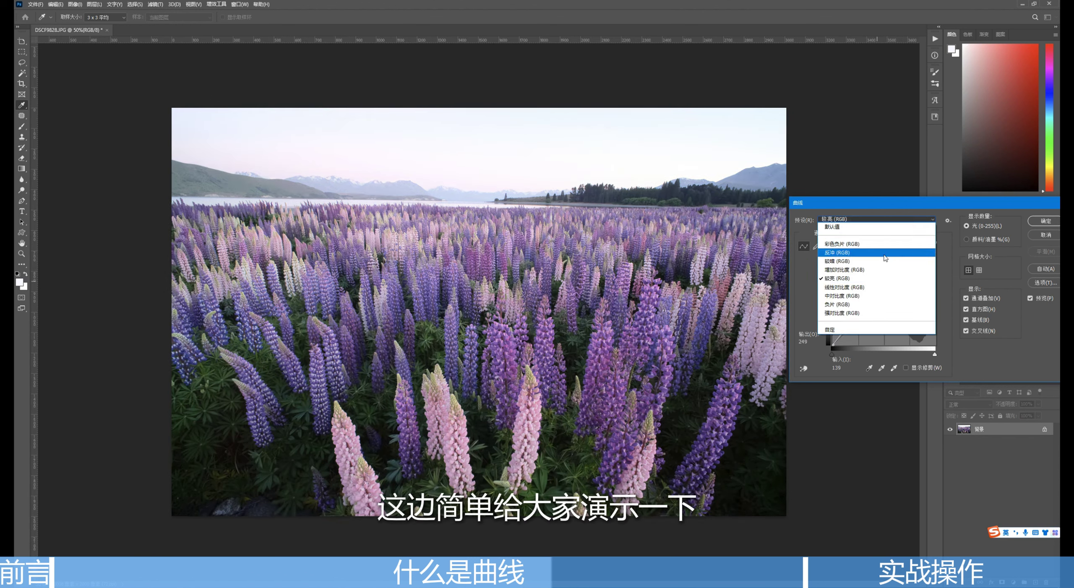
left_click(881, 313)
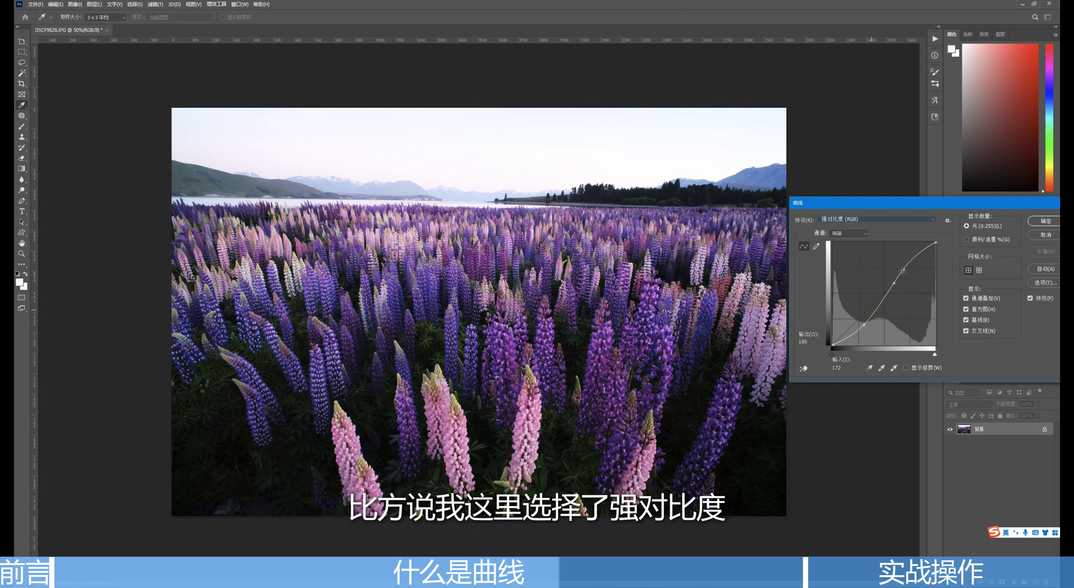
- Soften the 强对比度 curve, moving the shadow point to input 65, output 46
left_click_drag(902, 271, 895, 280)
left_click(894, 283)
left_click_drag(864, 325, 859, 326)
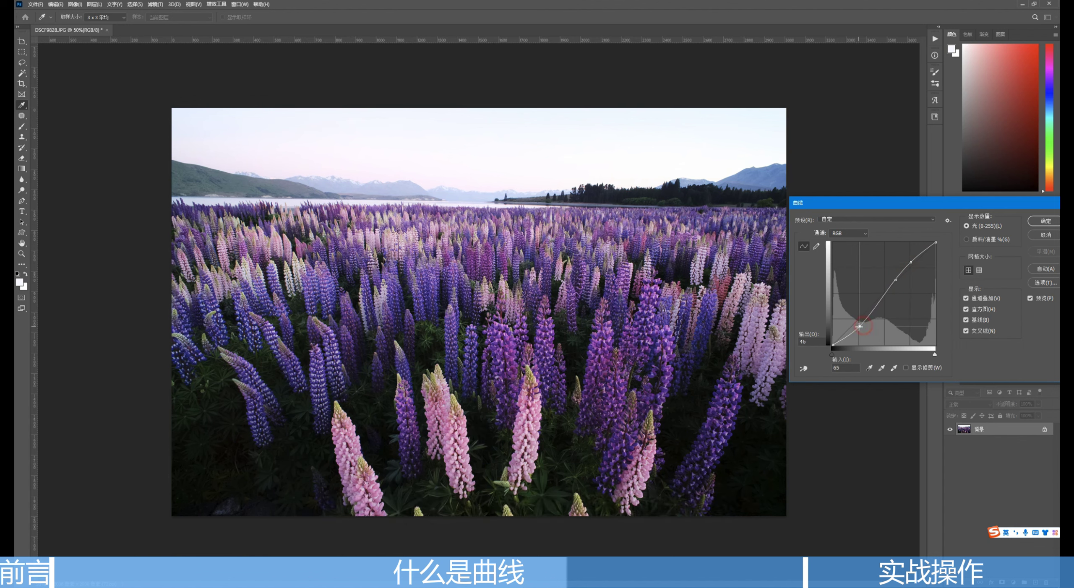
left_click_drag(902, 202, 862, 204)
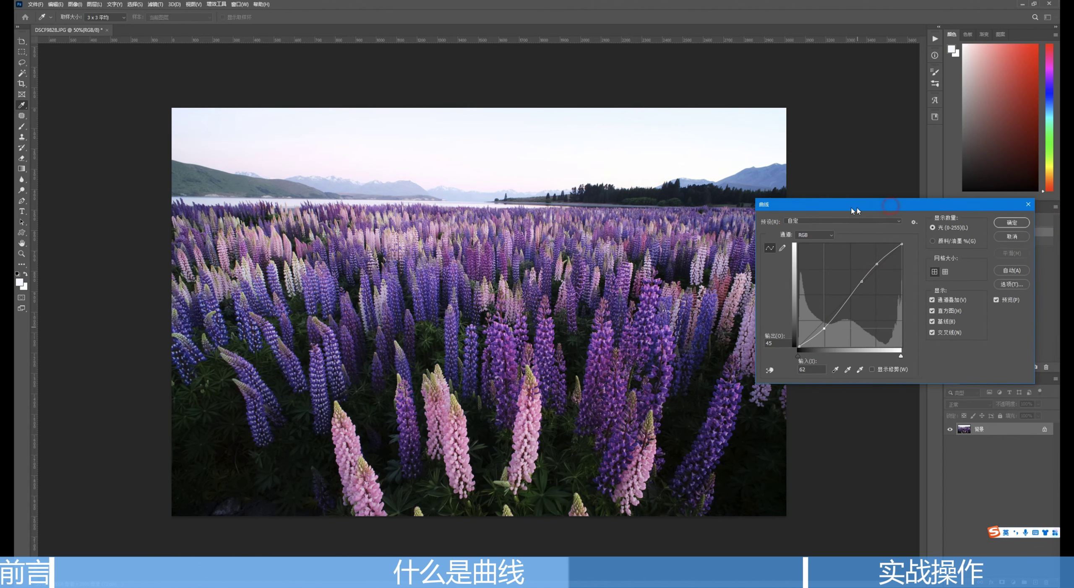
- Cancel Curves and reopen it at defaults with the colour channel list showing
left_click(996, 238)
key("ctrl+m")
left_click(867, 242)
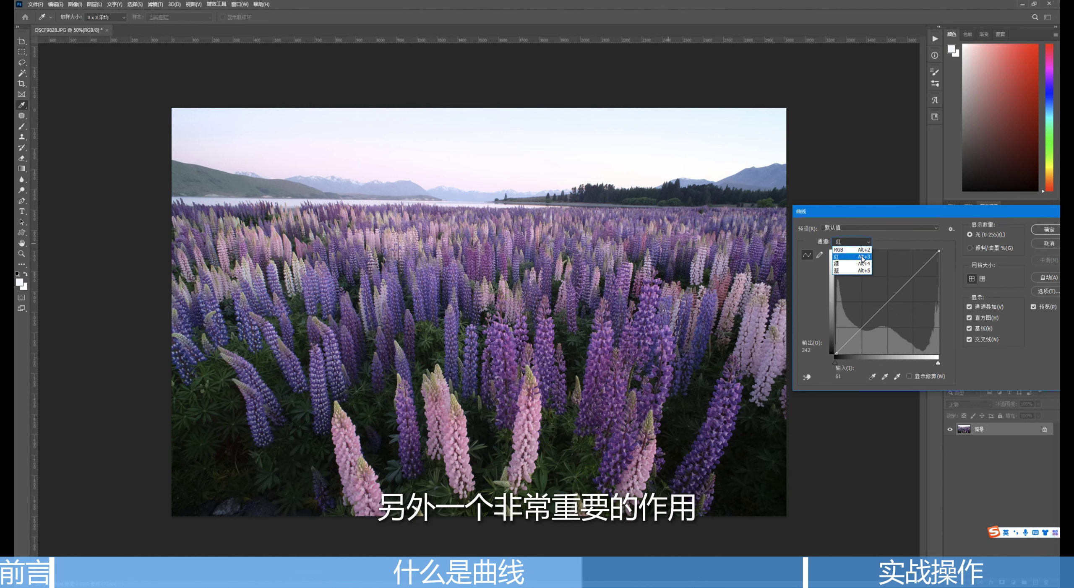
- Browse the 红, 绿 and 蓝 channel curves
left_click(862, 259)
left_click(868, 246)
left_click(855, 263)
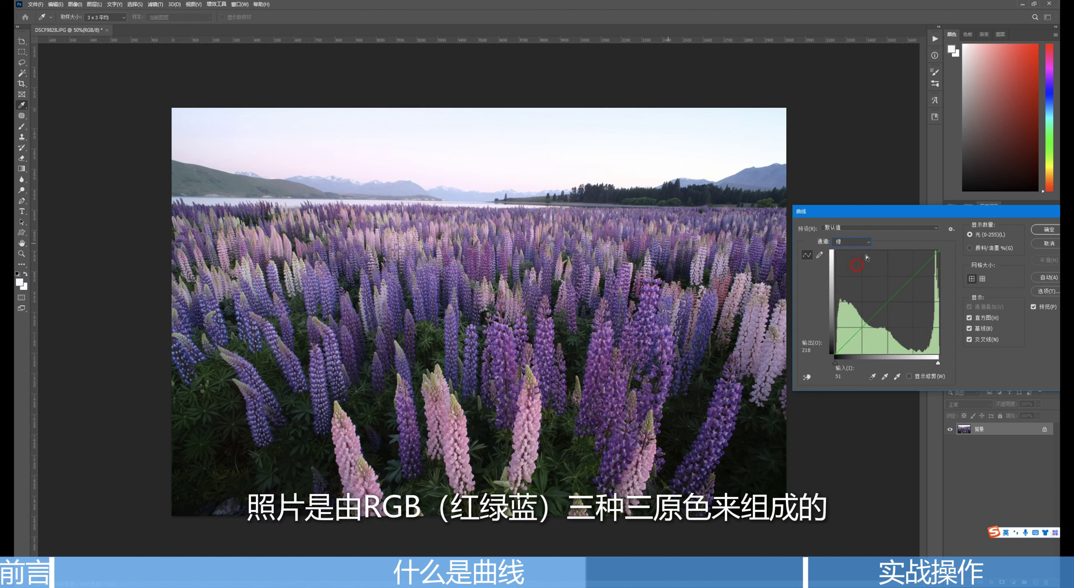
left_click(864, 242)
left_click(859, 270)
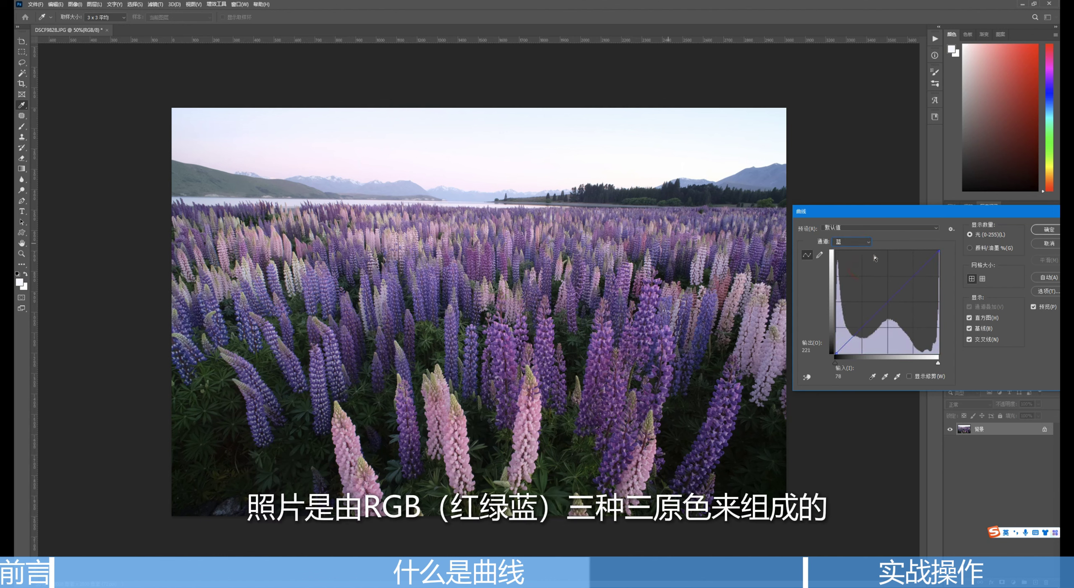
- Add a point on the red channel curve and raise it to add red
left_click(856, 242)
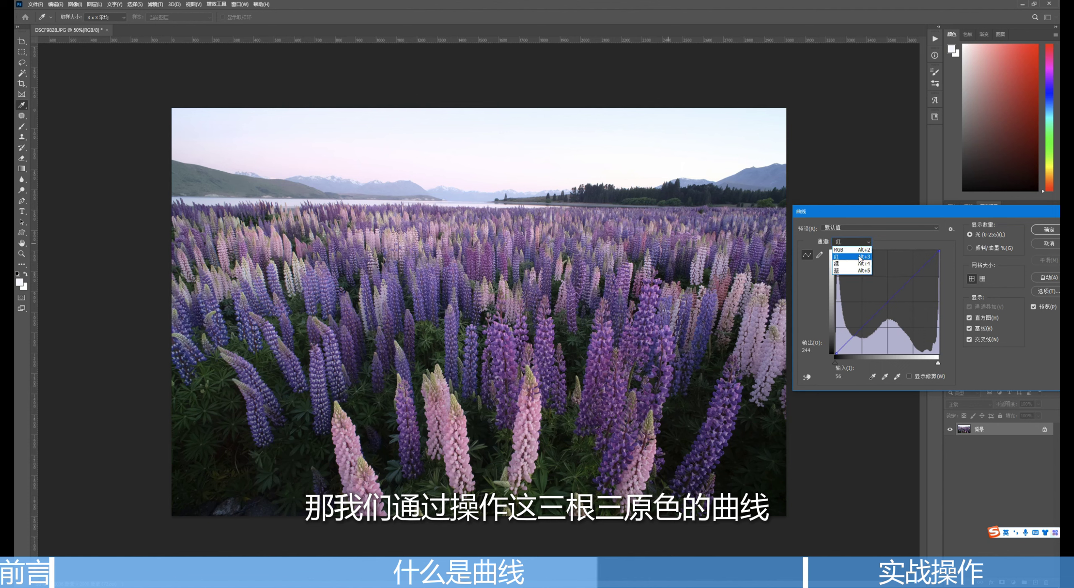
left_click(857, 253)
left_click_drag(889, 300, 887, 288)
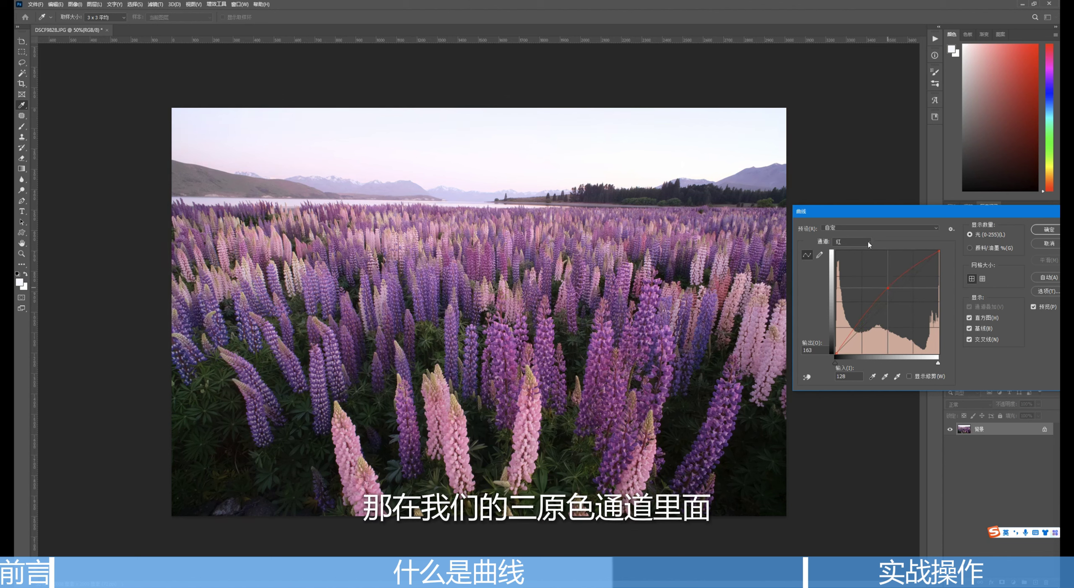
left_click_drag(886, 288, 886, 284)
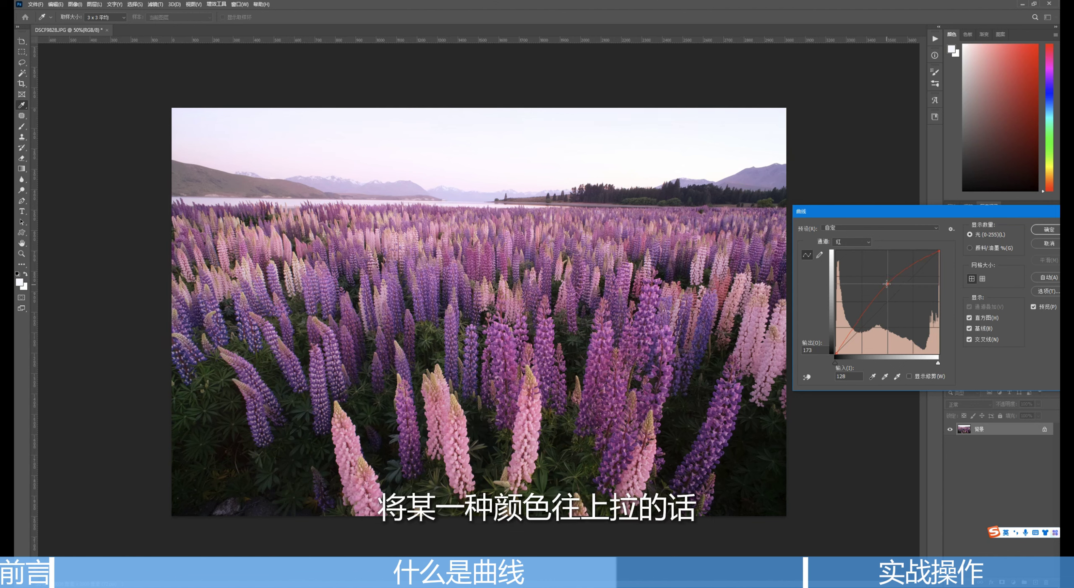
- Pull the green curve down for magenta, then discard and restart Curves fresh
left_click(861, 242)
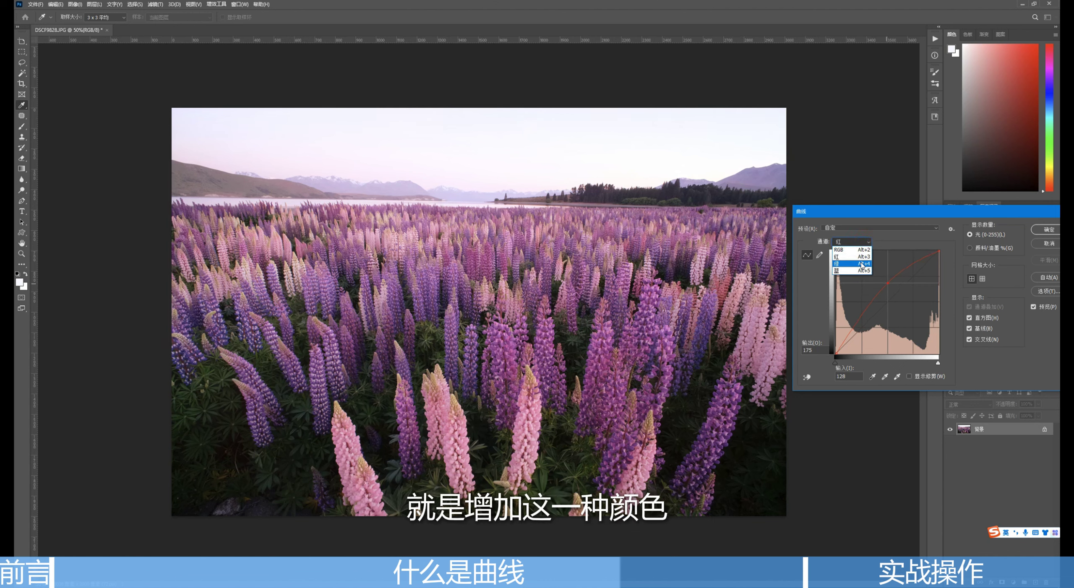
left_click(861, 262)
left_click_drag(897, 295, 901, 302)
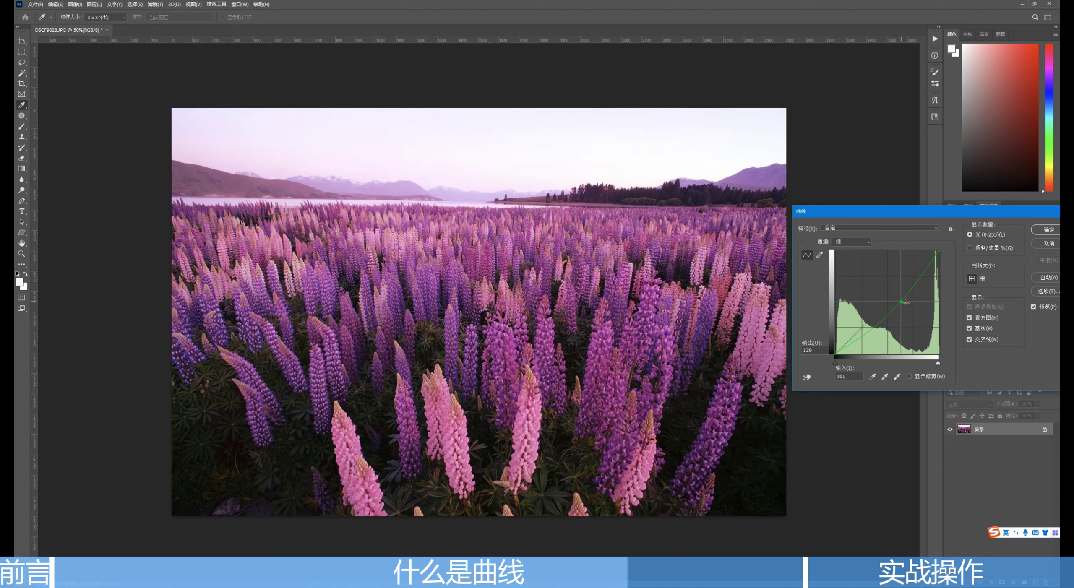
left_click_drag(901, 302, 897, 302)
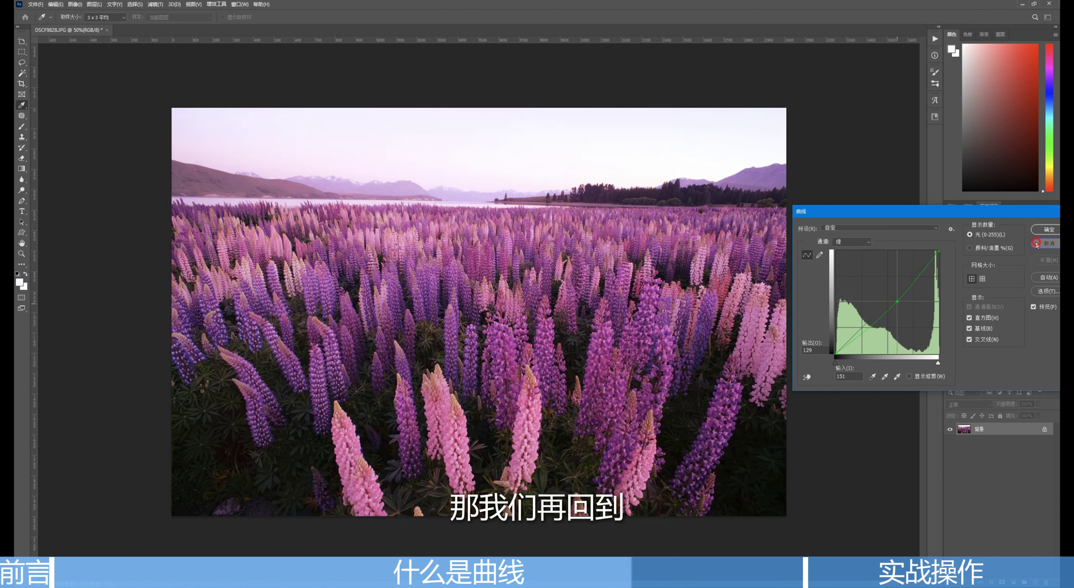
left_click(1048, 243)
key("ctrl+m")
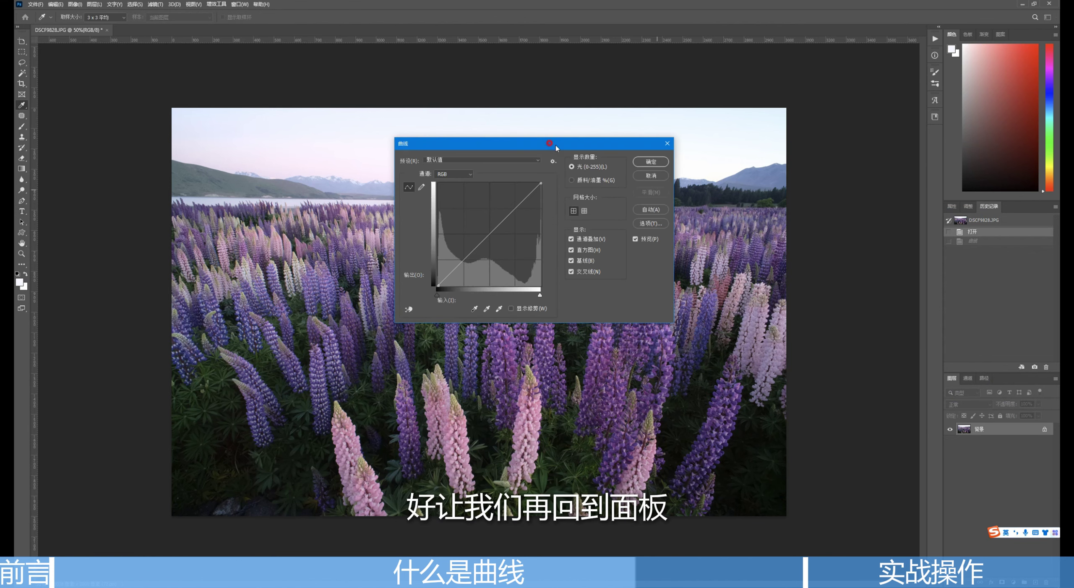
- Brighten the pink lupines' tone with the on-image adjustment tool at input 173, then discard it
left_click_drag(555, 145, 957, 208)
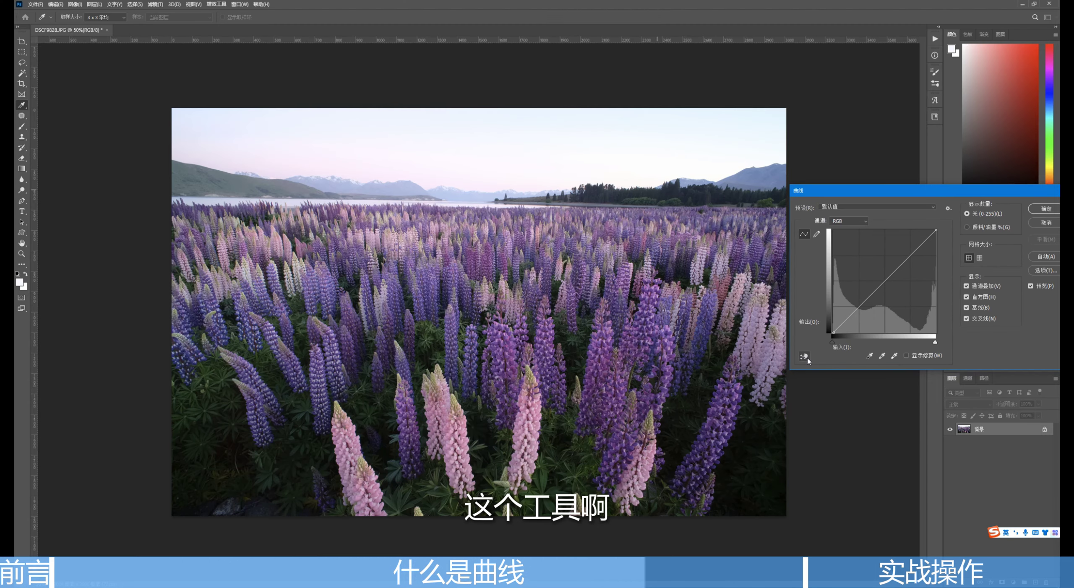
left_click(805, 358)
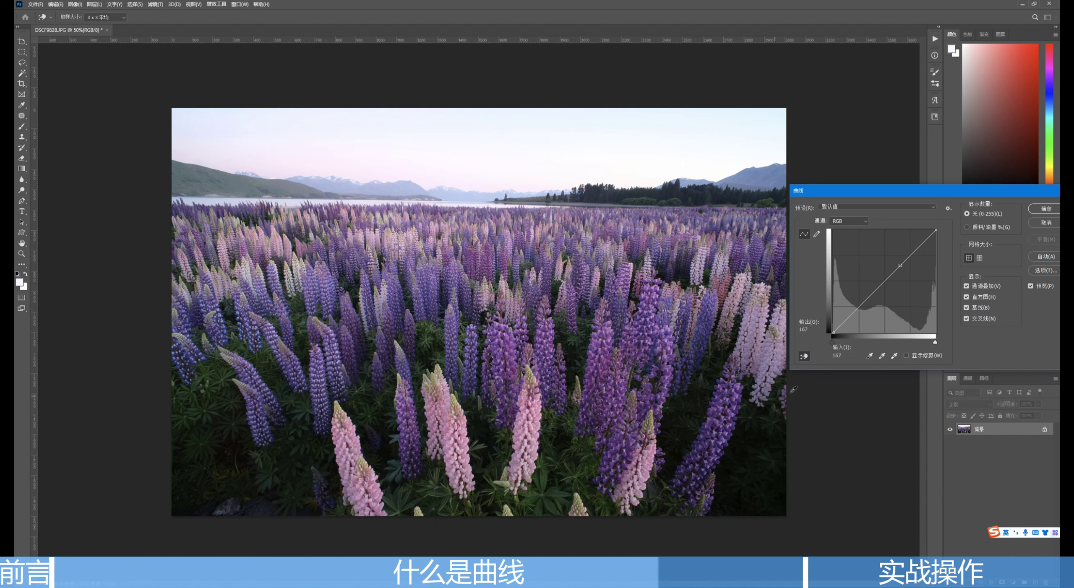
left_click(804, 356)
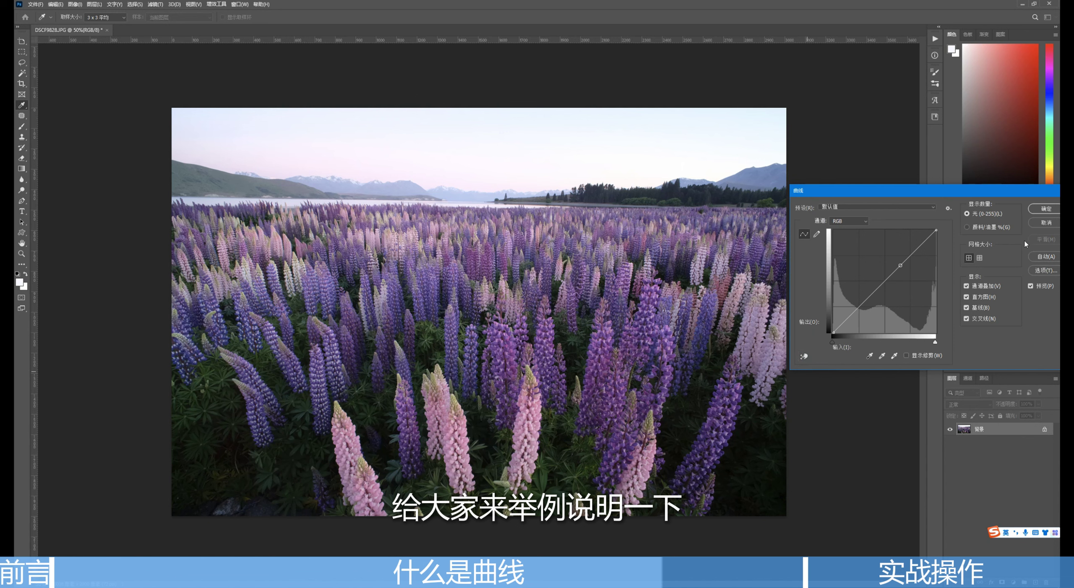
left_click(804, 356)
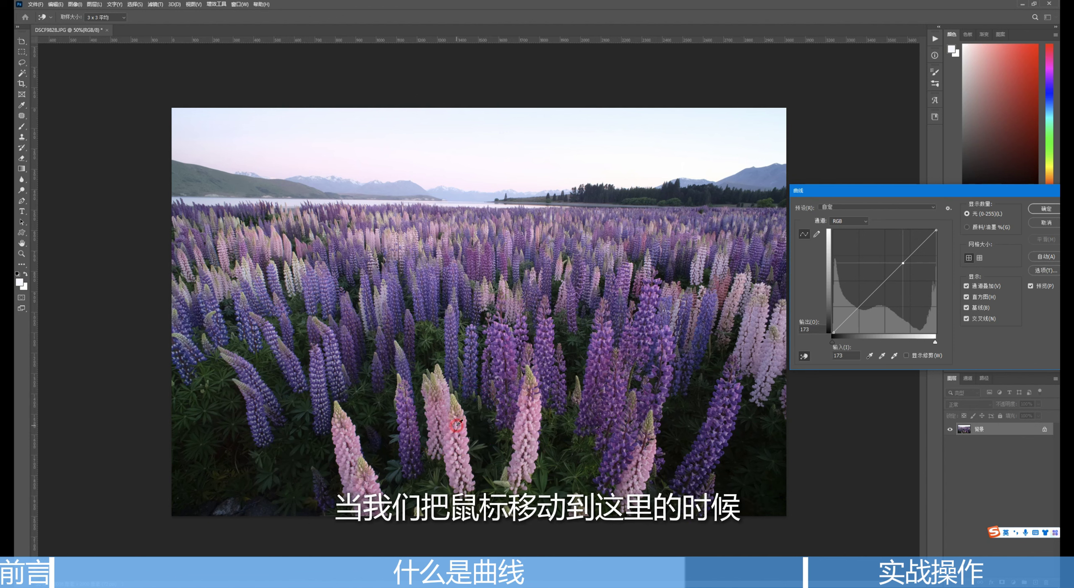
left_click(460, 421, "ctrl")
left_click_drag(460, 421, 460, 425)
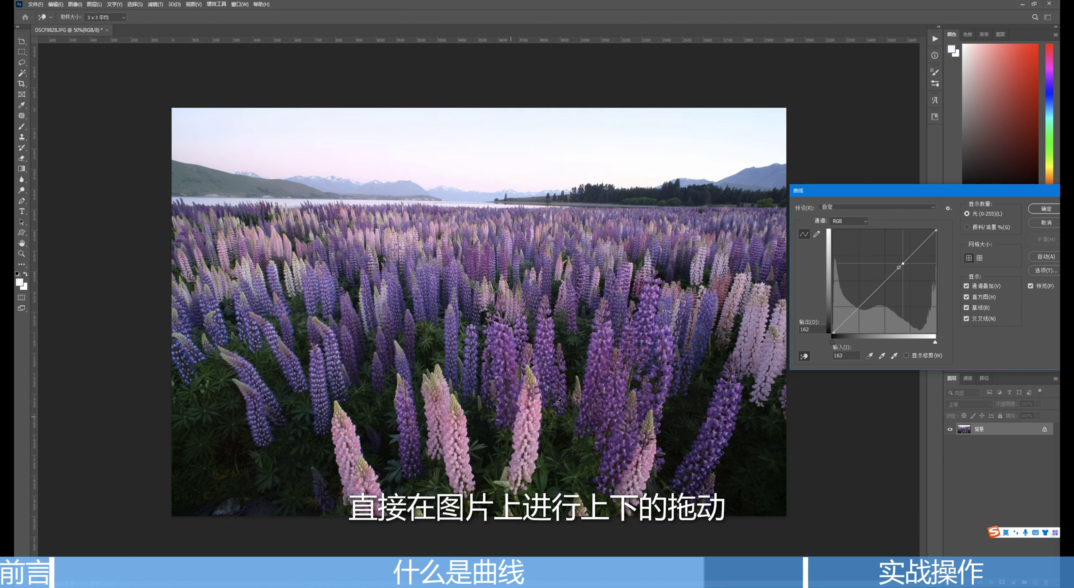
left_click(1038, 225)
- Sample the black point from the darkest area and white point from the sky, then toggle Preview
key("ctrl+m")
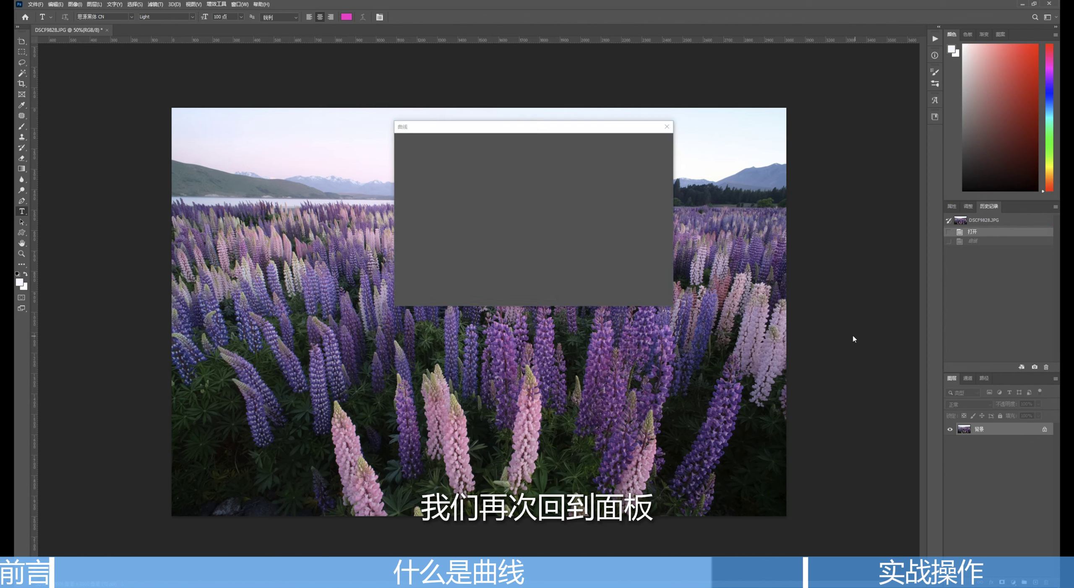
left_click_drag(511, 129, 909, 199)
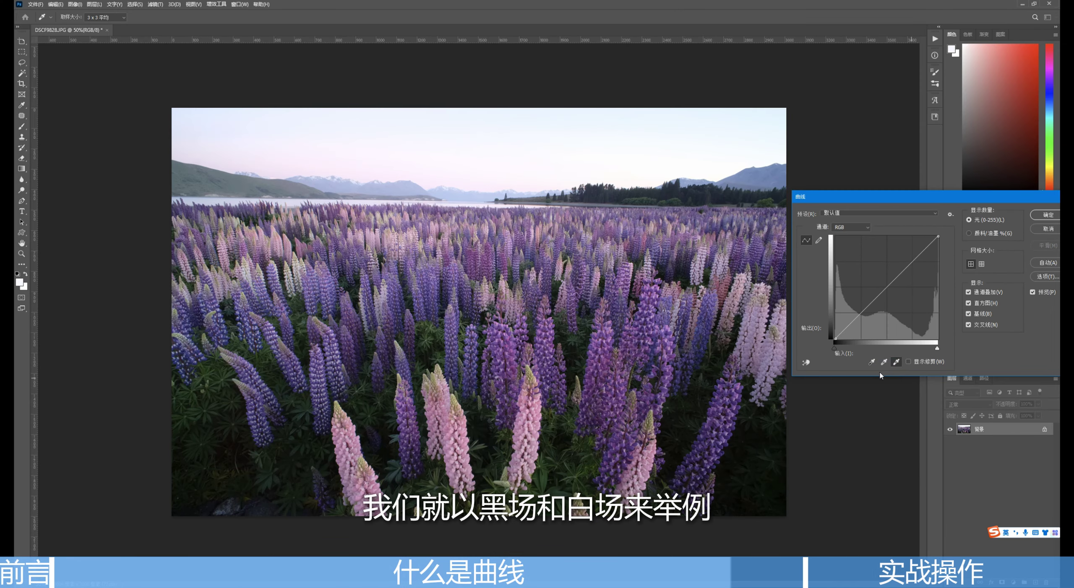
left_click(871, 362)
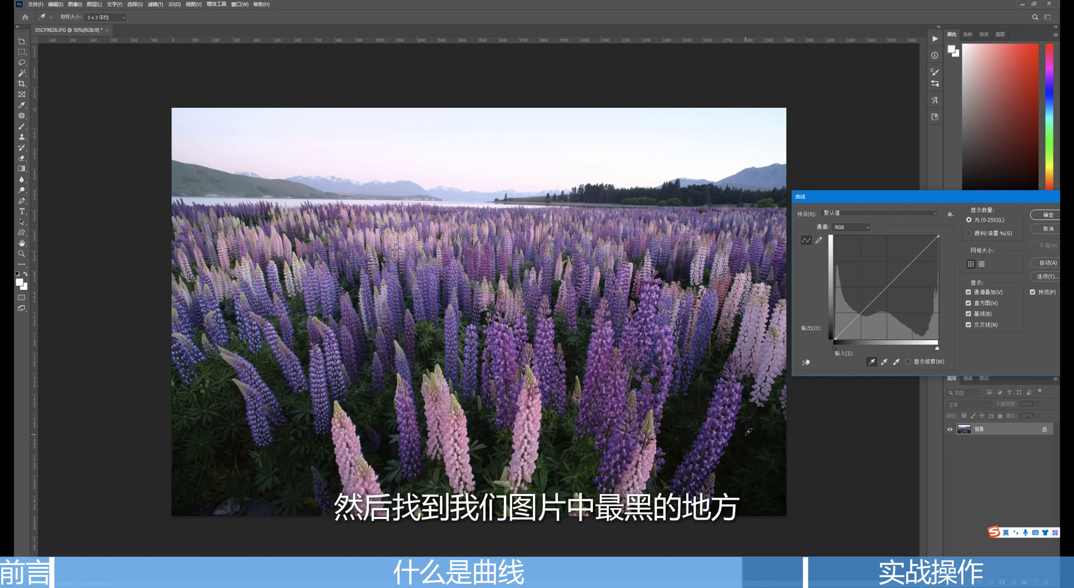
left_click(783, 467)
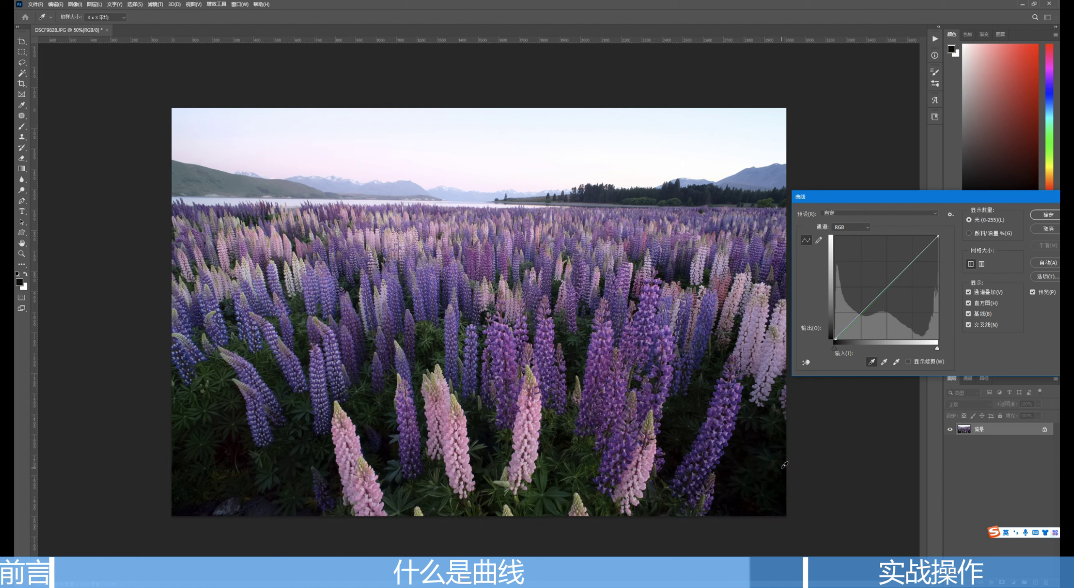
left_click(896, 361)
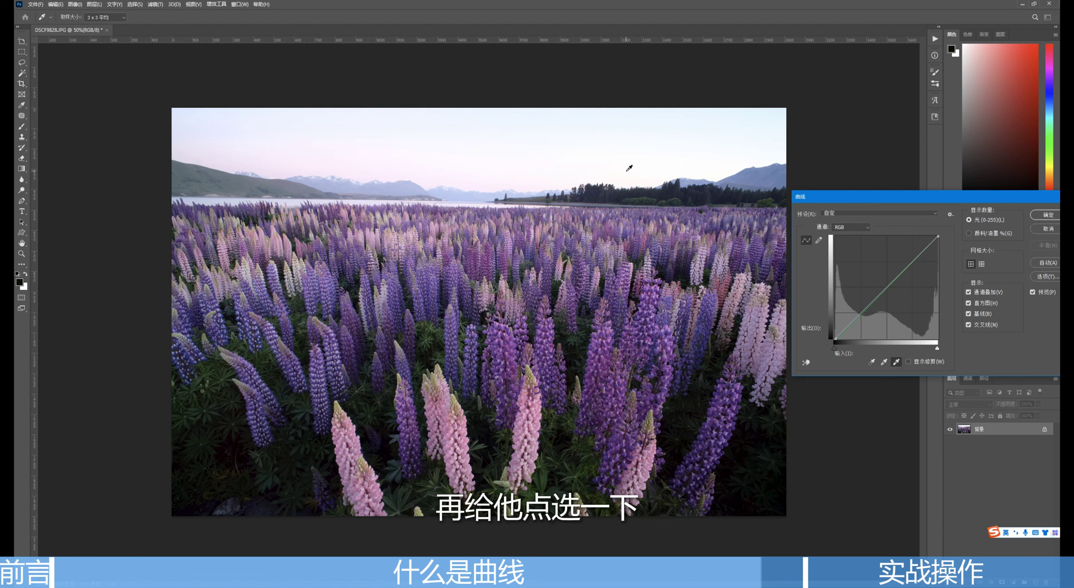
left_click(629, 169)
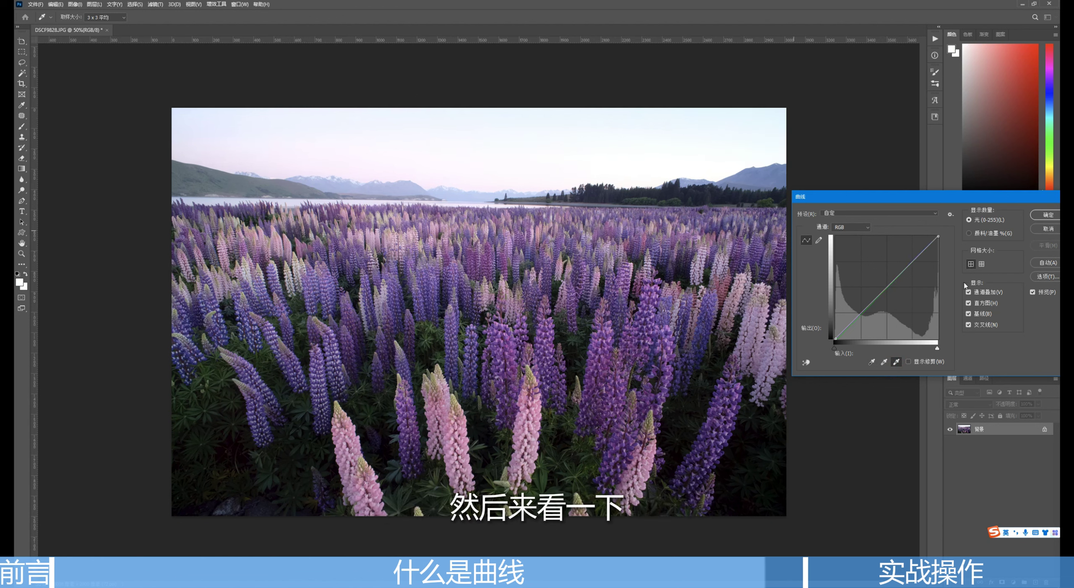
left_click(1032, 292)
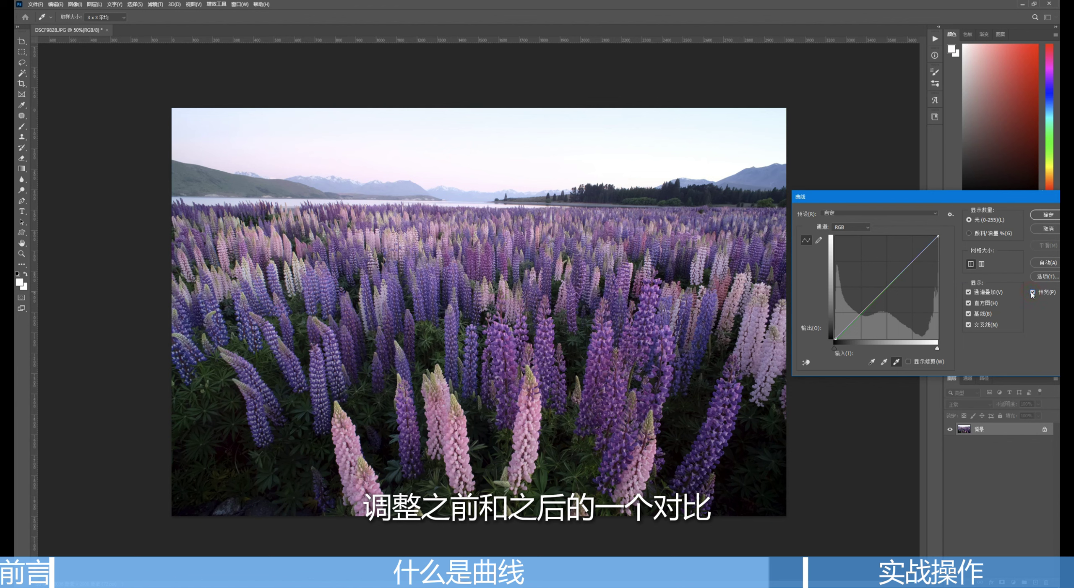
left_click(1032, 292)
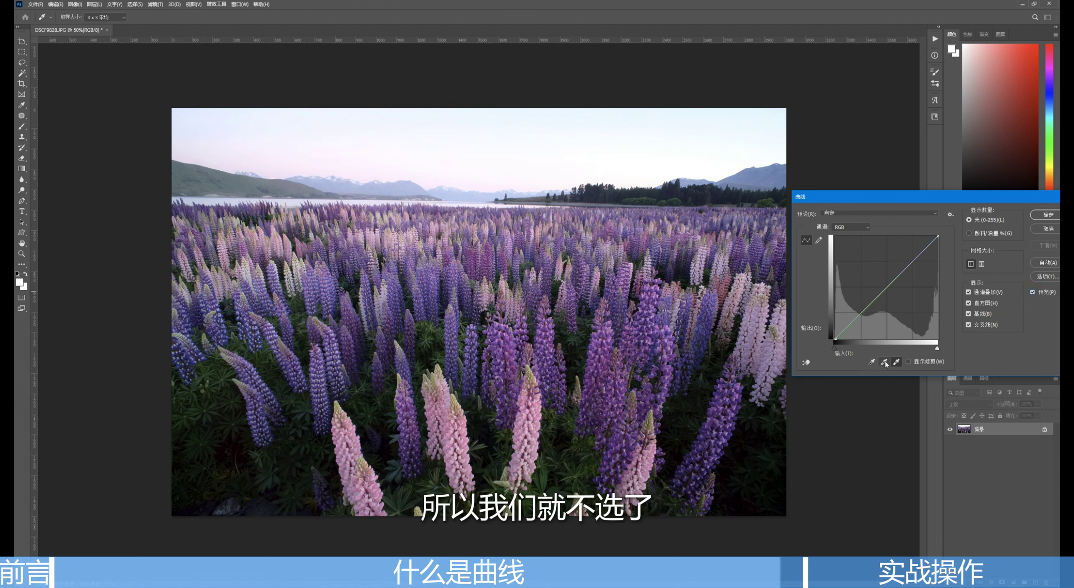
- Step through the green, red and blue channel curves to inspect the eyedropper changes
left_click(850, 227)
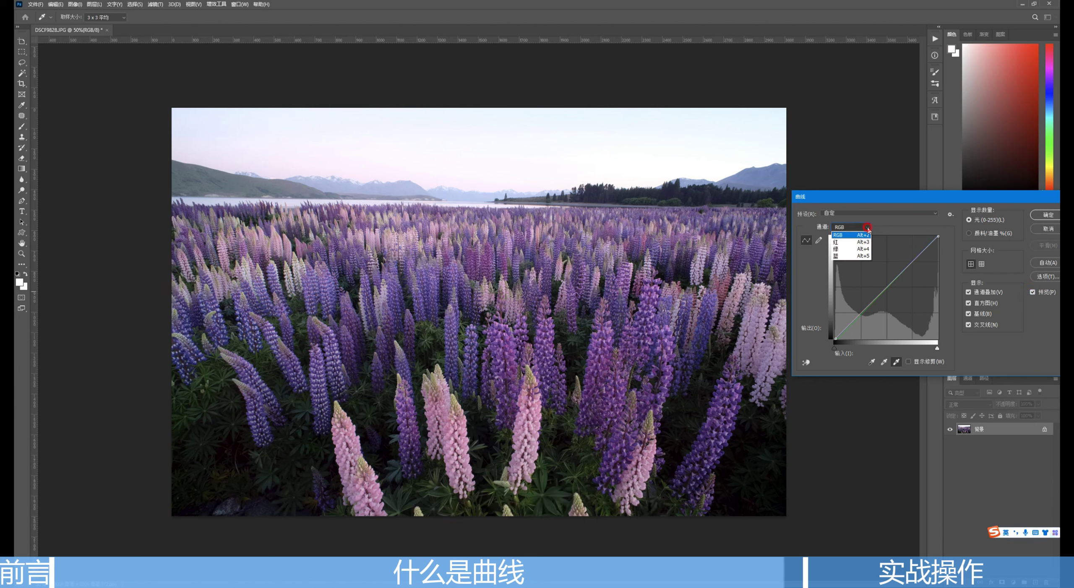
left_click(850, 227)
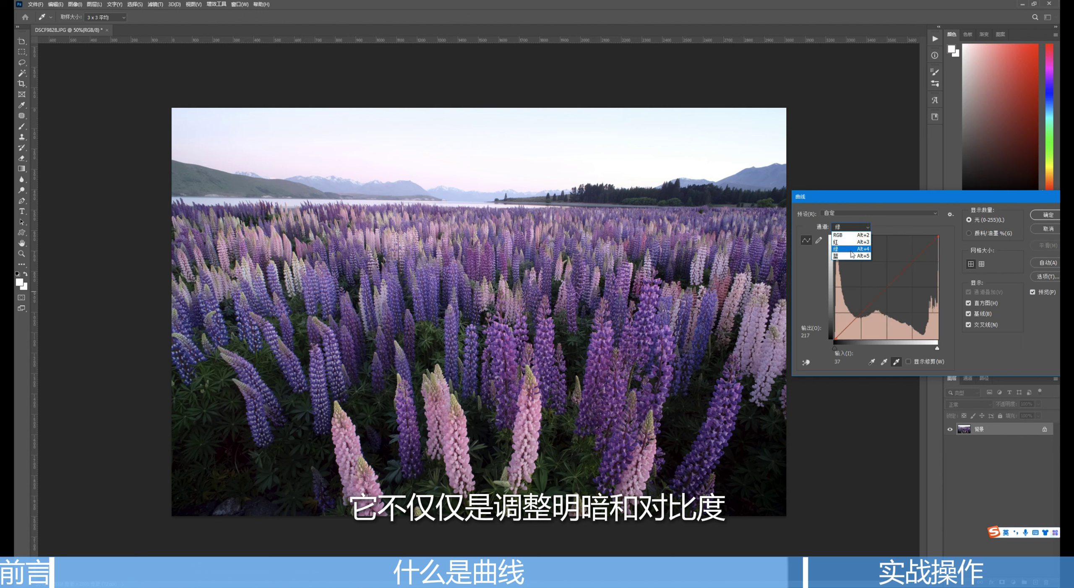
left_click(850, 249)
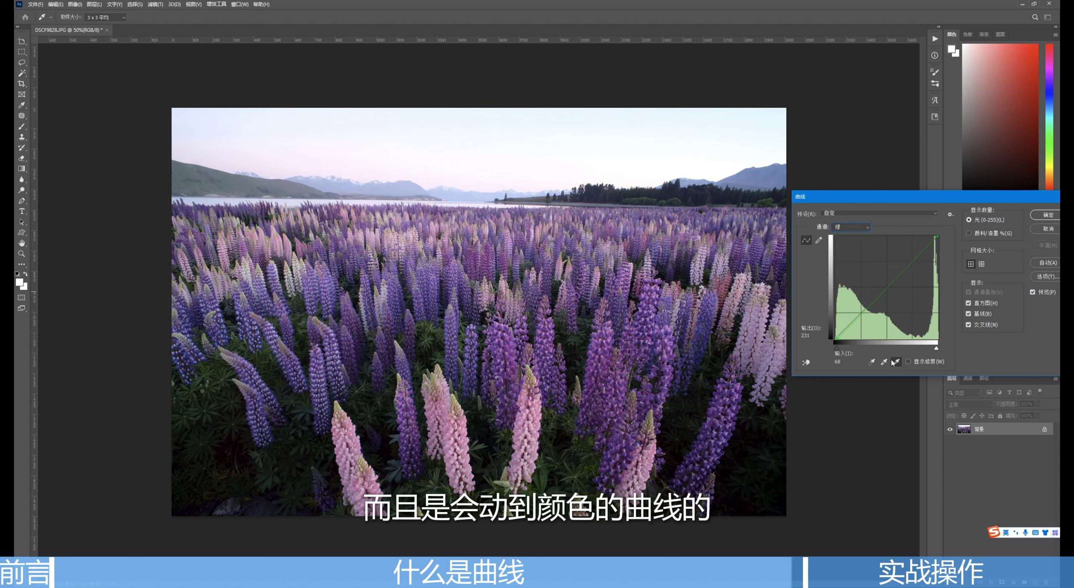
left_click(871, 362)
left_click(851, 227)
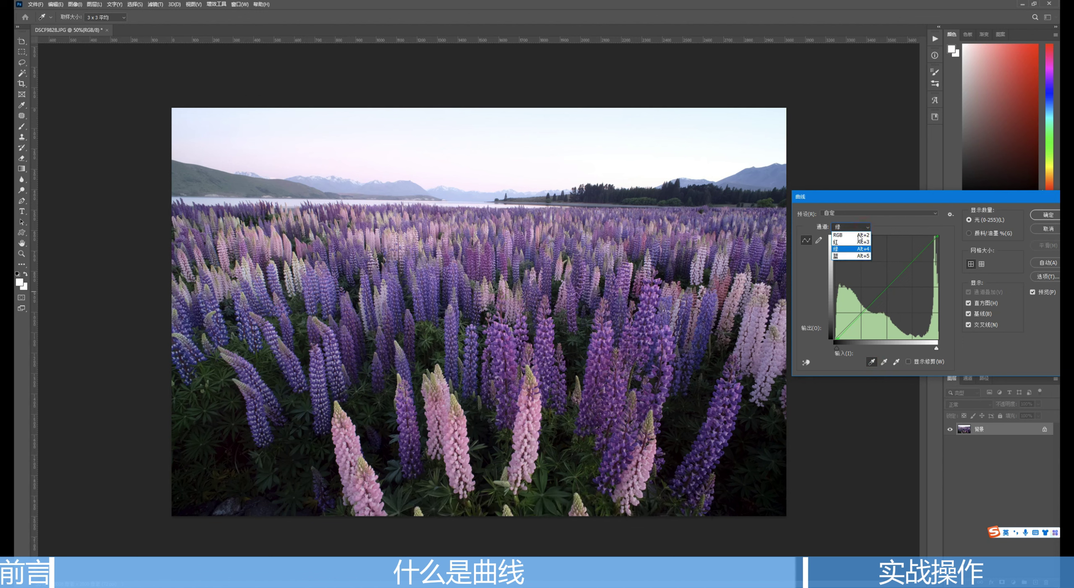
left_click(861, 229)
left_click(852, 256)
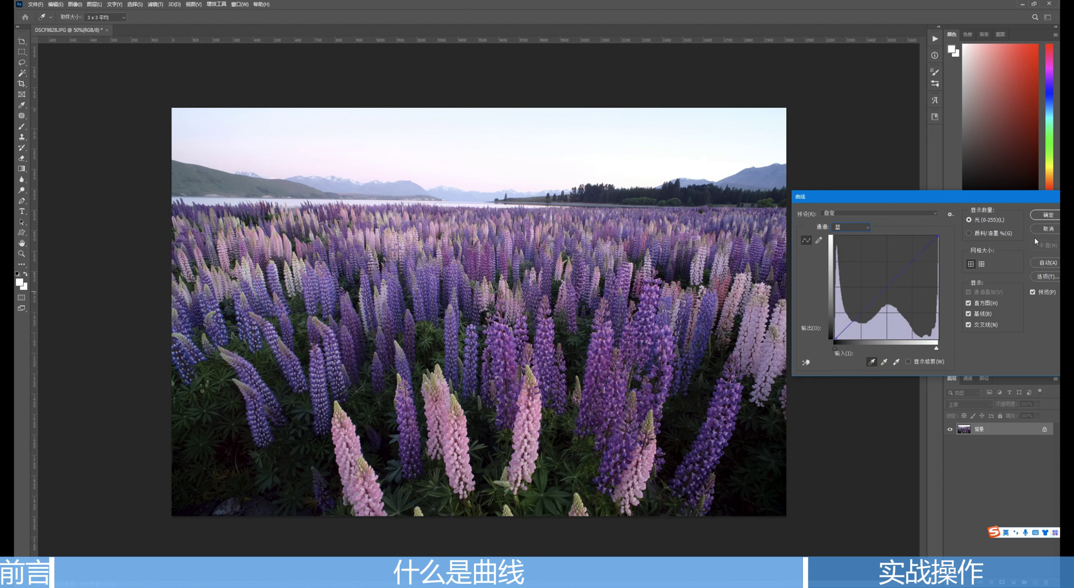
- Cancel the sampled curve, open a fresh default Curves, and reposition its window
left_click(1048, 229)
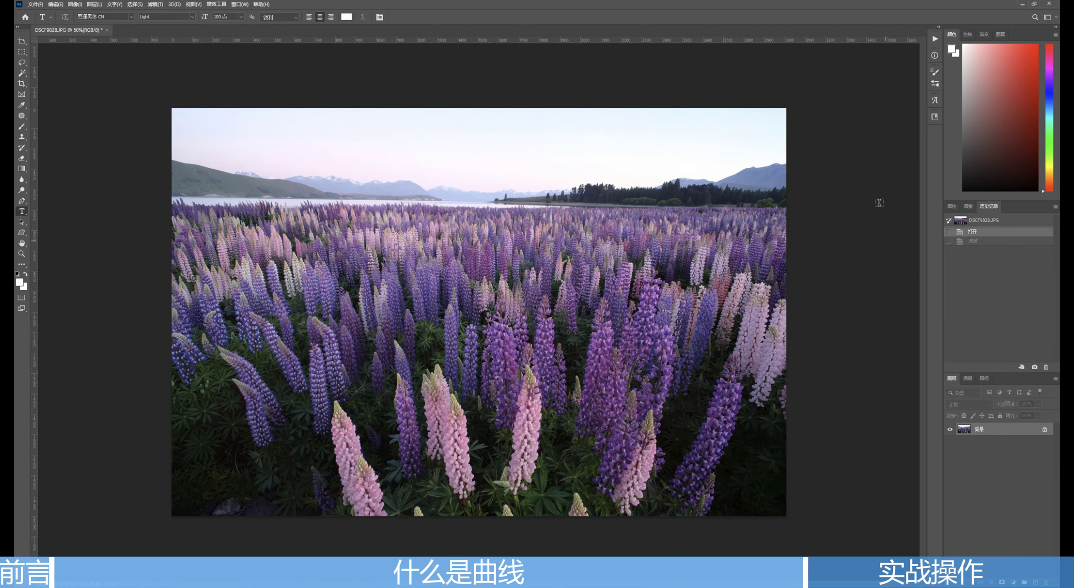
key("ctrl+m")
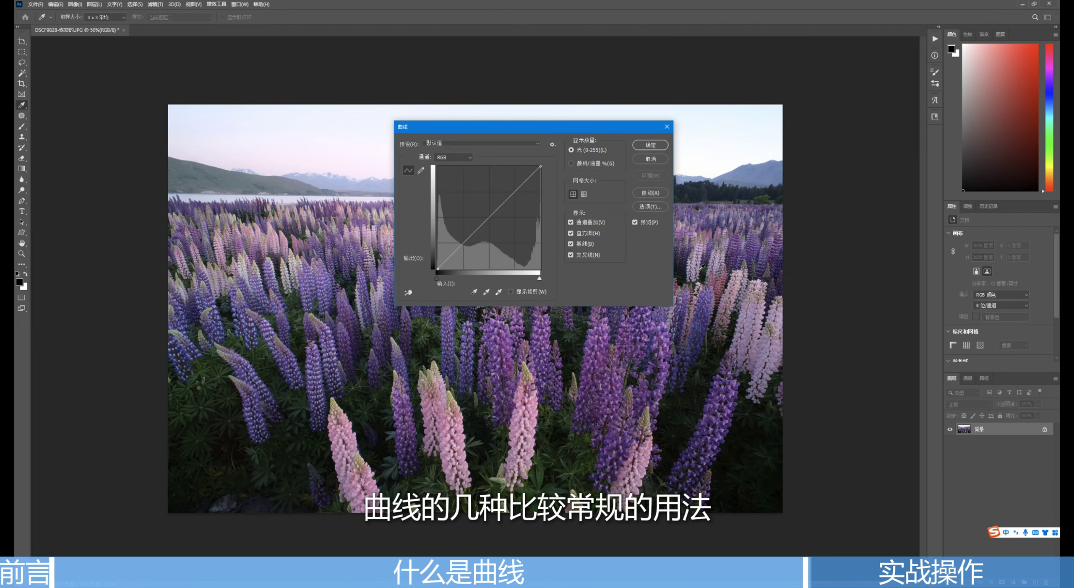
left_click_drag(541, 131, 570, 198)
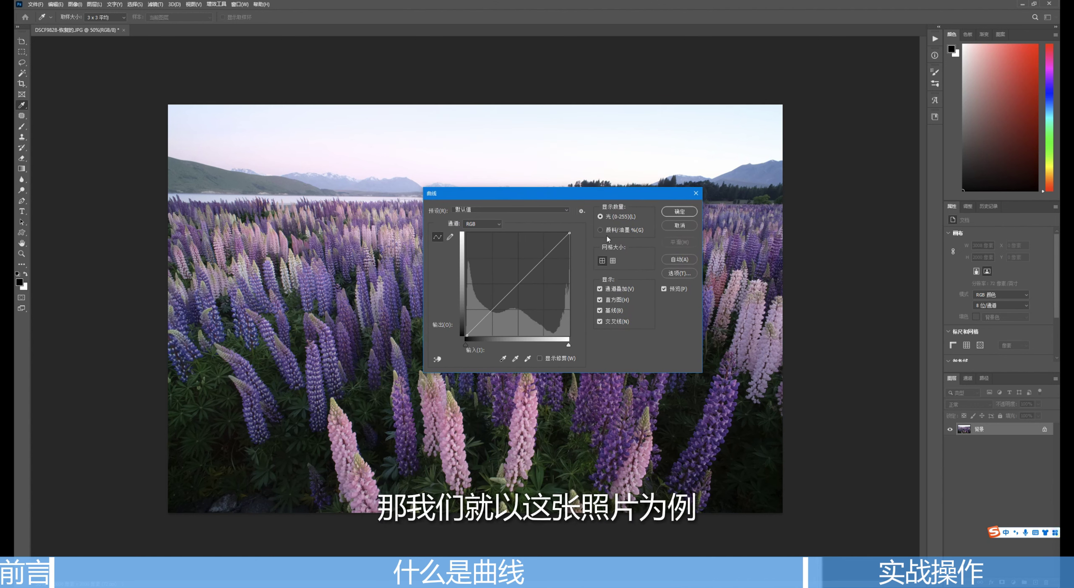
left_click_drag(547, 199, 911, 204)
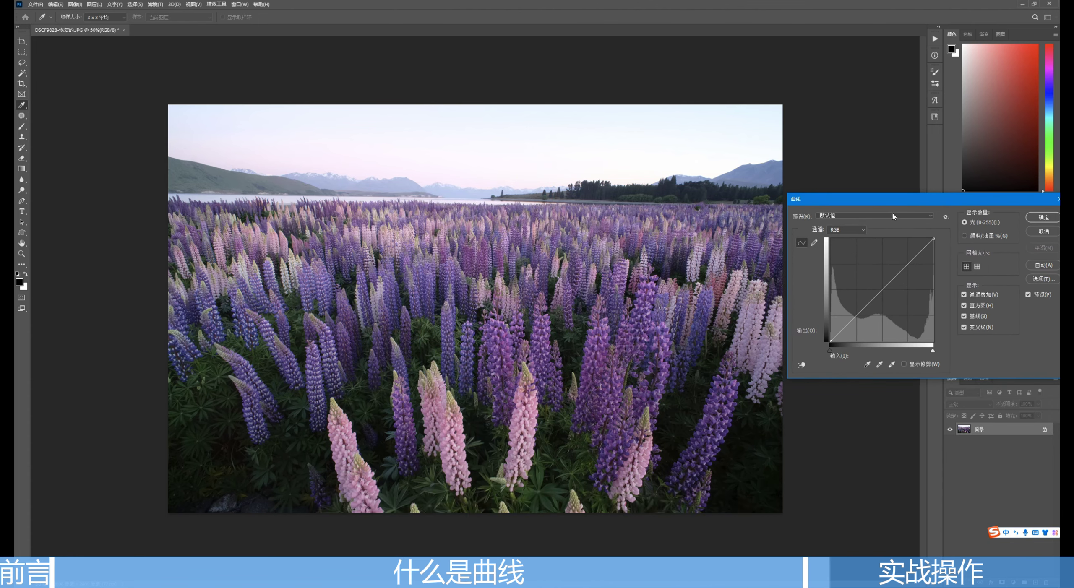
left_click_drag(888, 201, 562, 194)
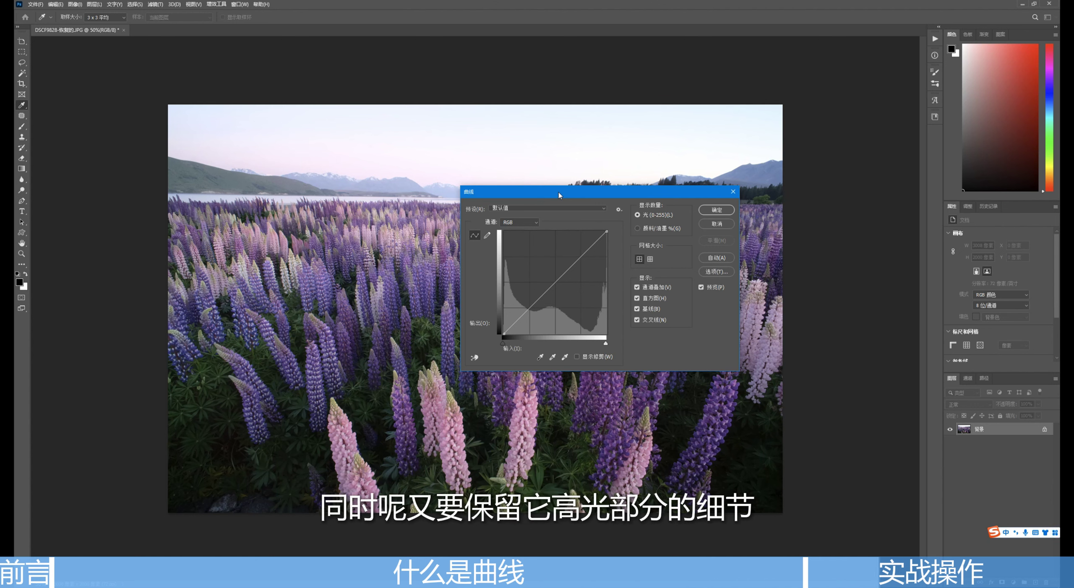
- Lift the shadows and slightly lower the highlights on the first curve, and apply it
left_click_drag(558, 192, 884, 214)
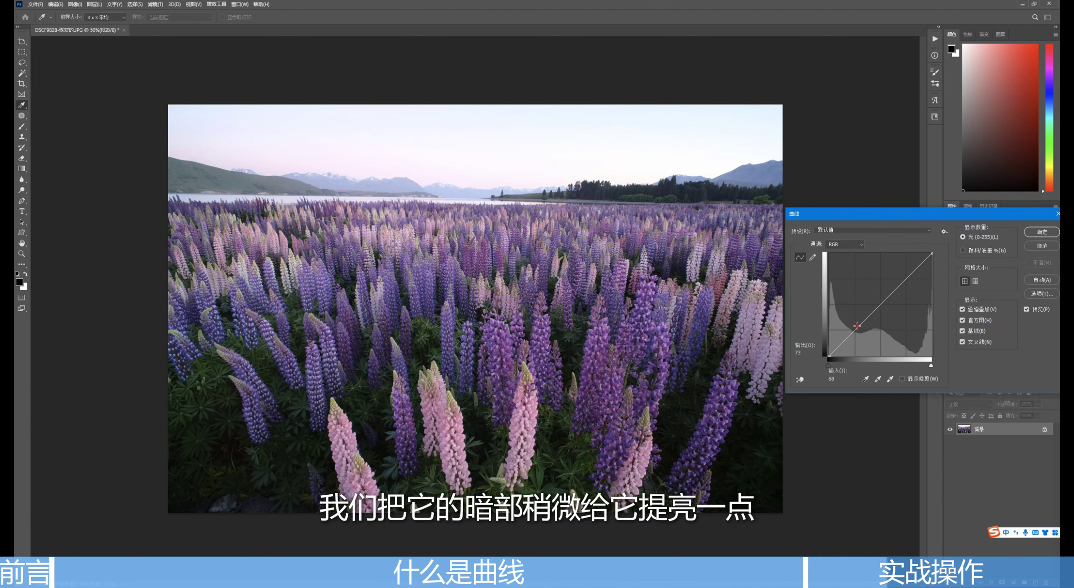
left_click_drag(857, 326, 854, 323)
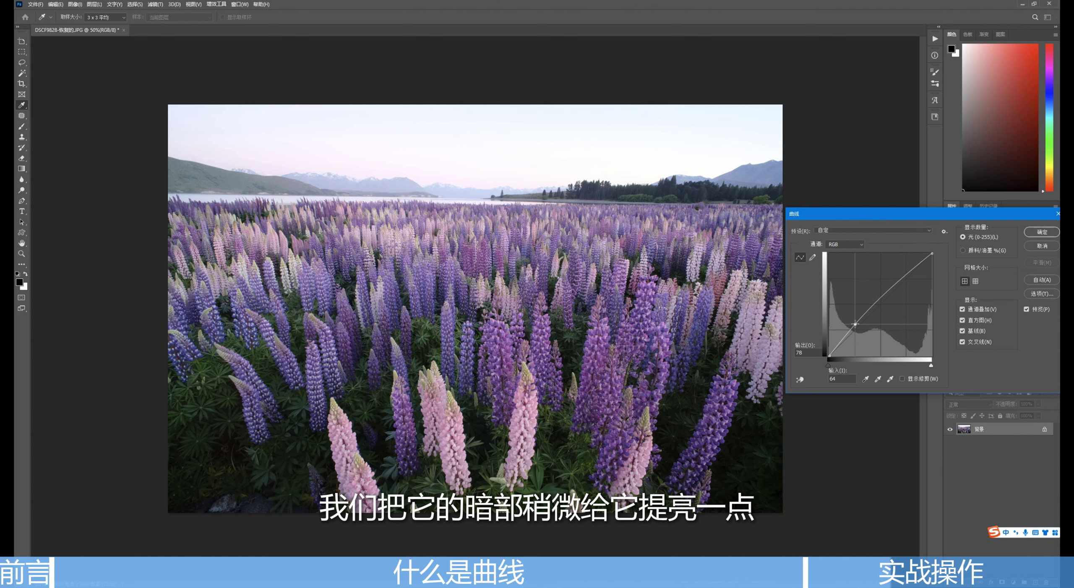
left_click(908, 274)
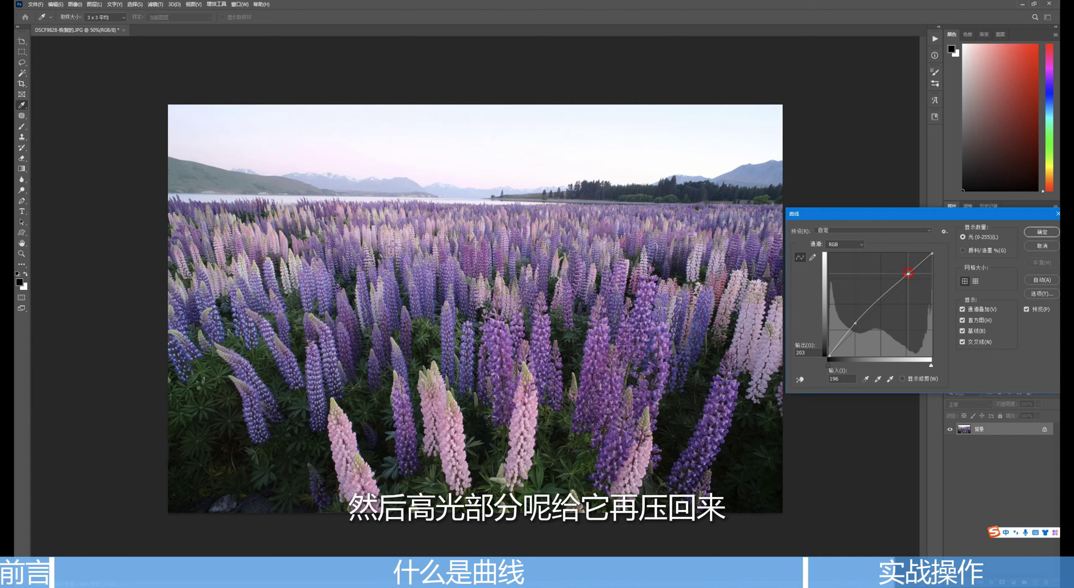
left_click_drag(908, 274, 908, 275)
left_click(1034, 233)
key("c")
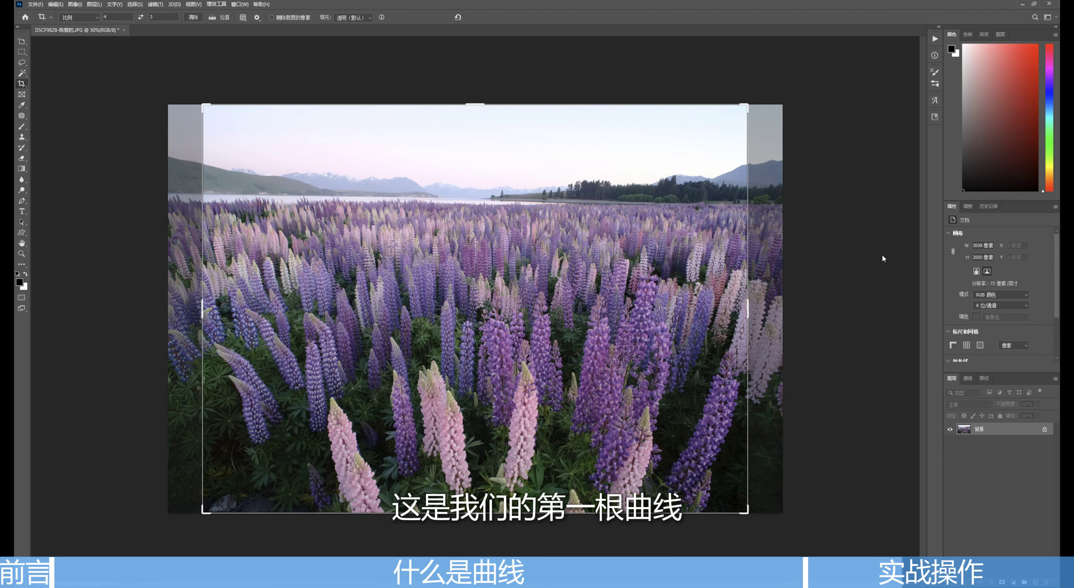
key("Escape")
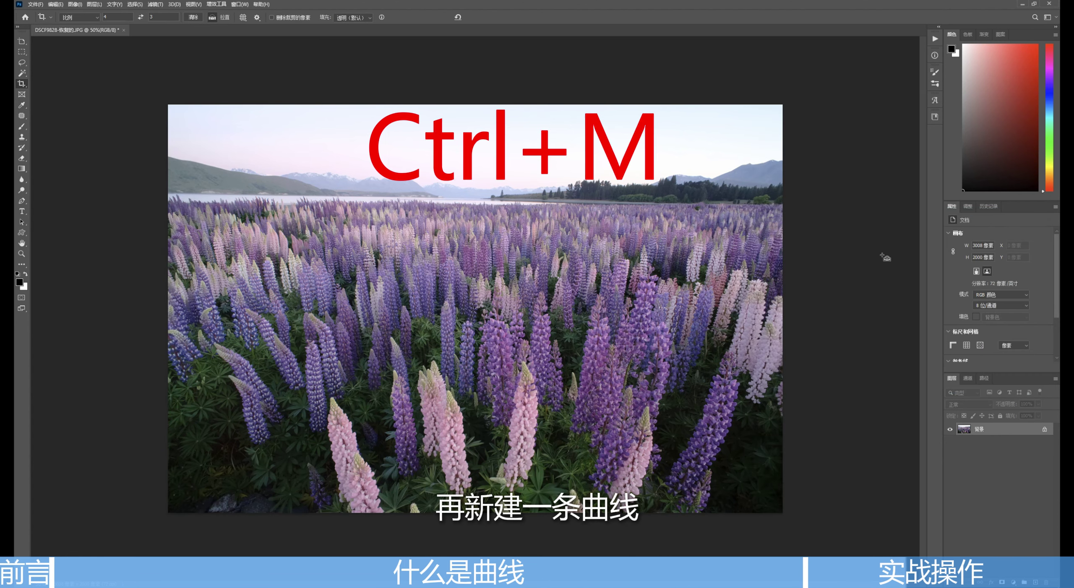
- Build a second curve with a gentle S-shape, pulling input 65 down to output 37
key("ctrl+m")
left_click_drag(563, 131, 961, 222)
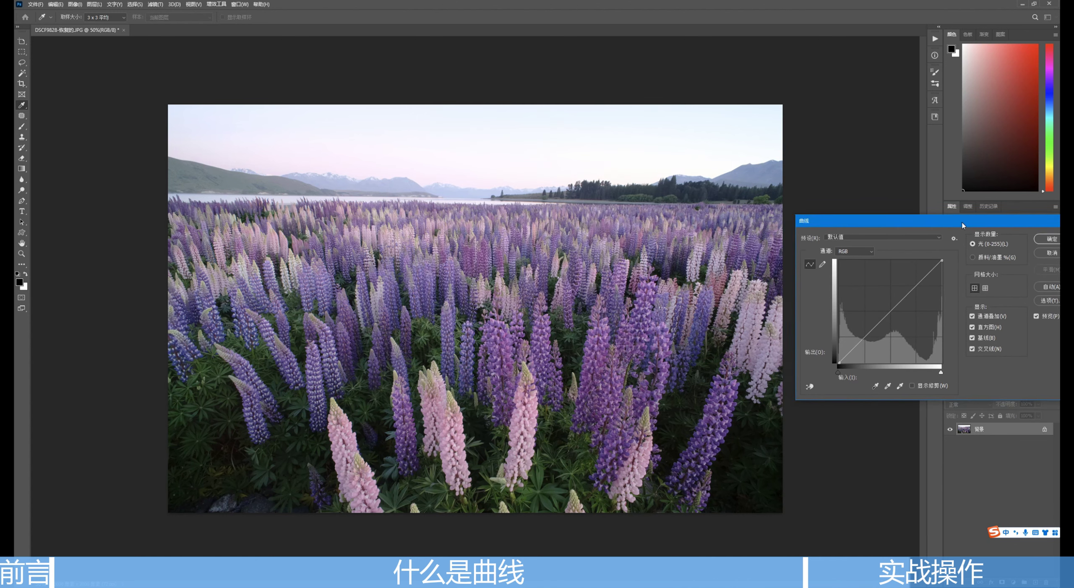
left_click(857, 337)
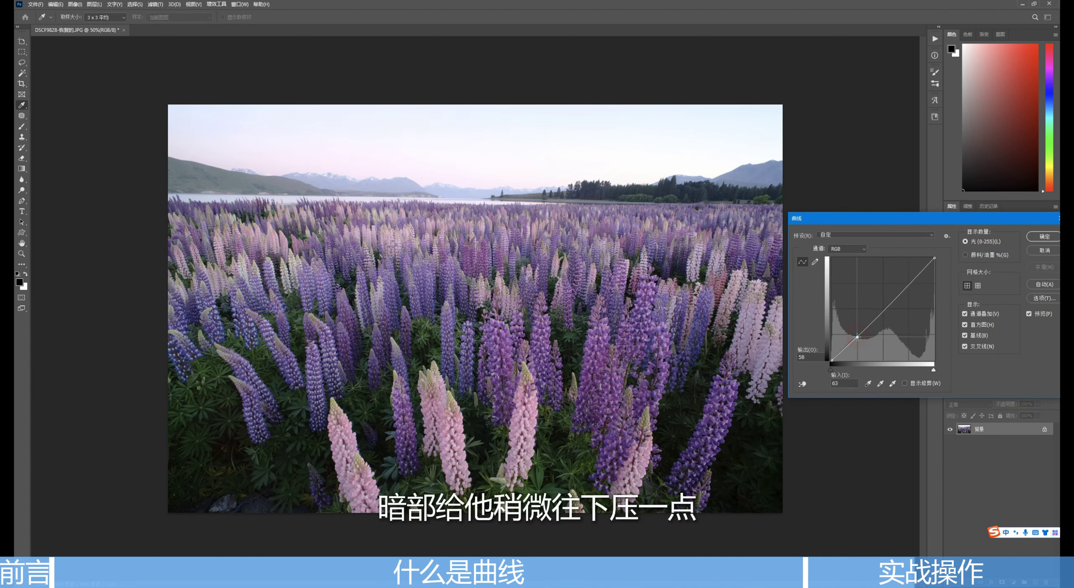
left_click(909, 283)
left_click_drag(908, 283, 909, 285)
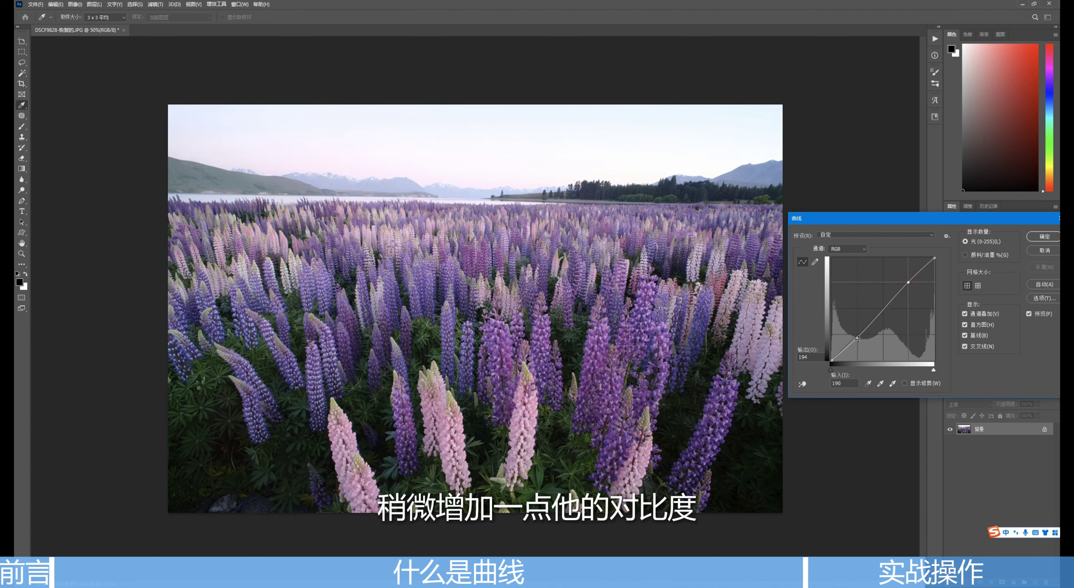
left_click_drag(859, 339, 858, 338)
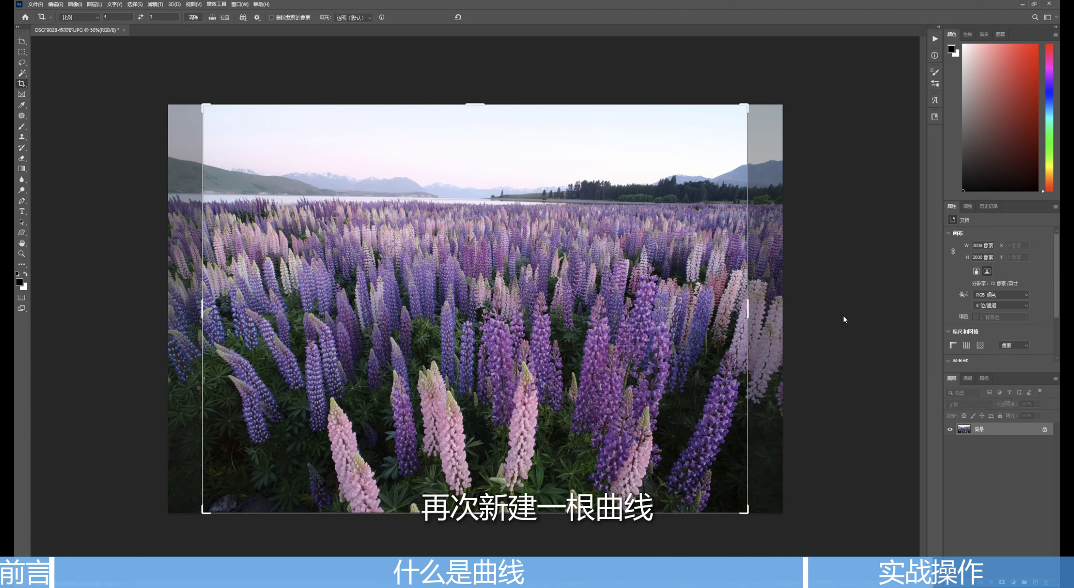
- Lower a third curve's white endpoint so input 255 outputs 239, toggling Preview to compare
key("ctrl+m")
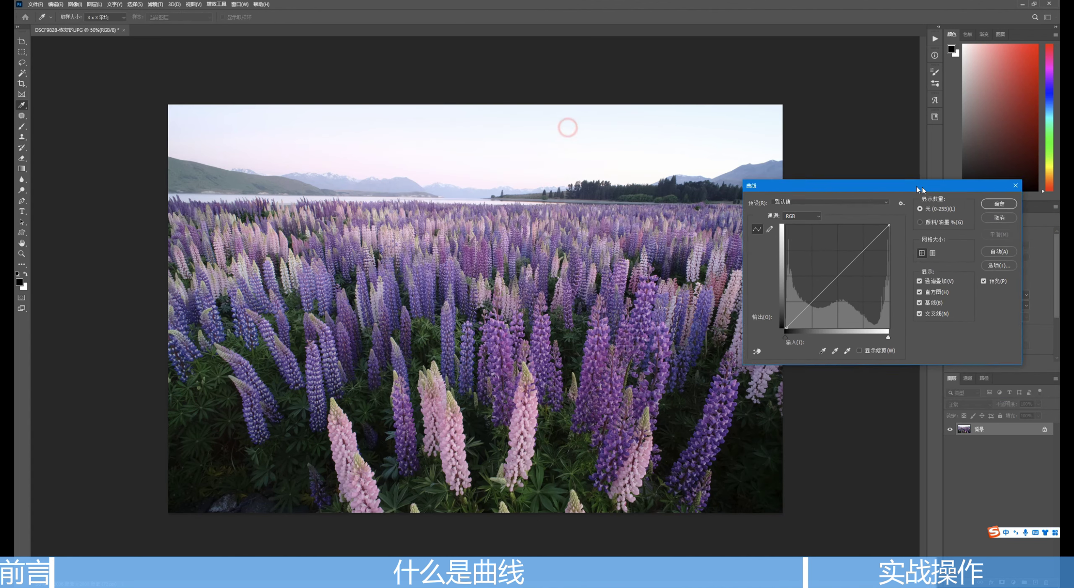
left_click_drag(568, 131, 966, 196)
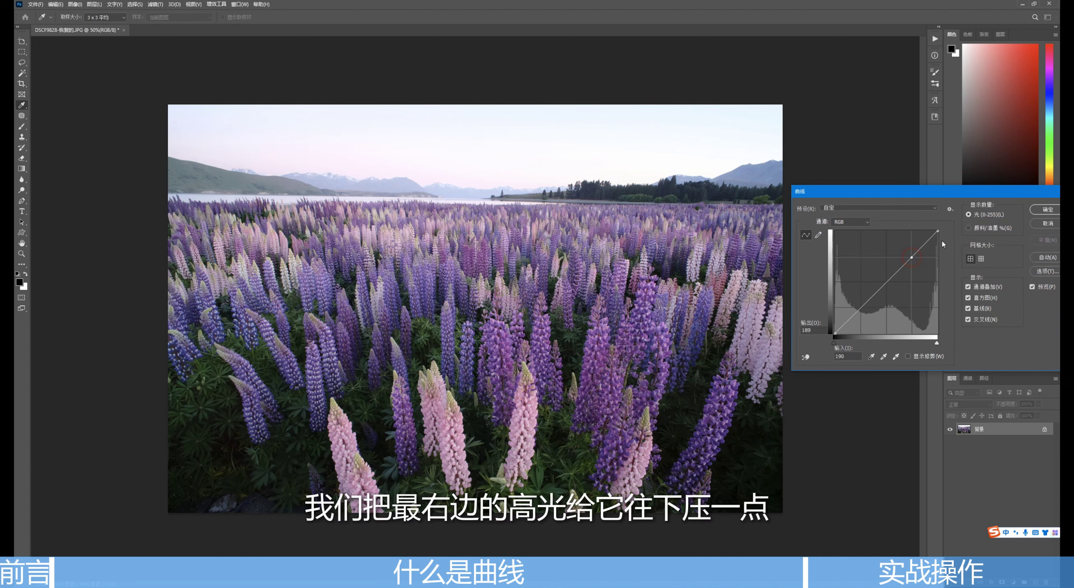
left_click_drag(938, 231, 938, 238)
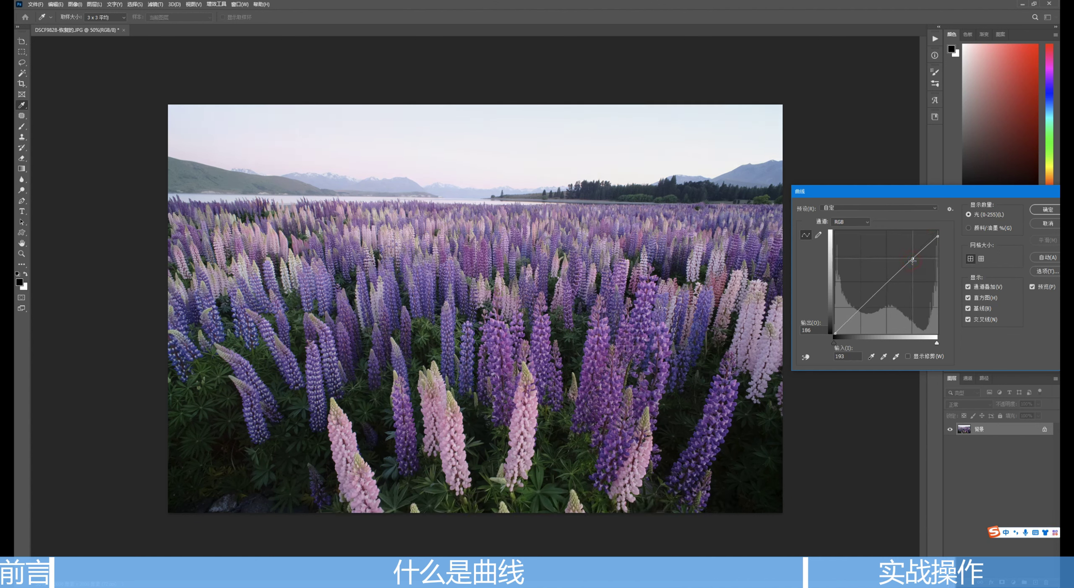
left_click(938, 237)
left_click_drag(938, 238, 938, 239)
left_click(1032, 287)
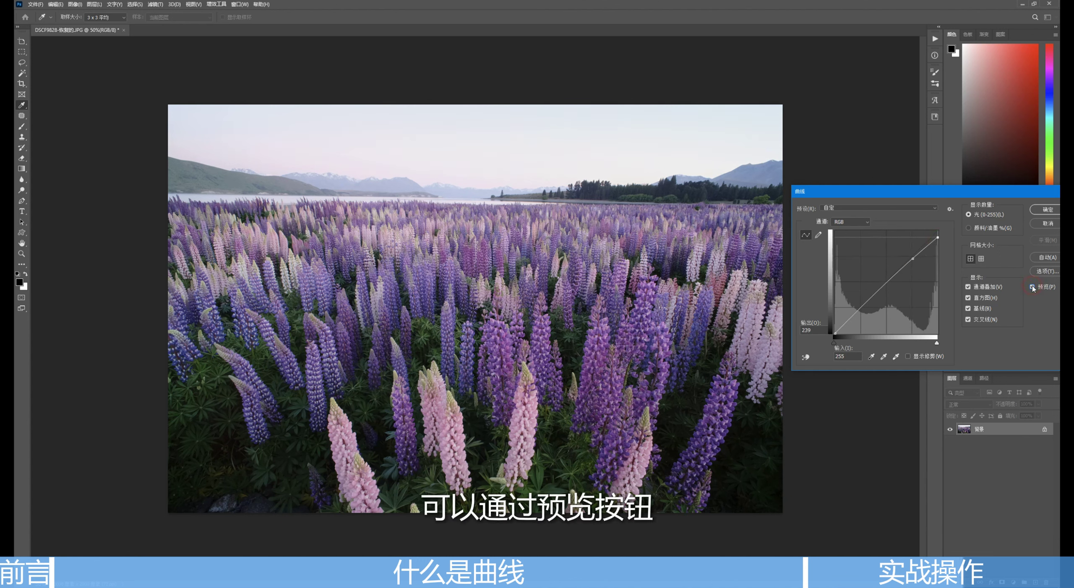
left_click(1033, 287)
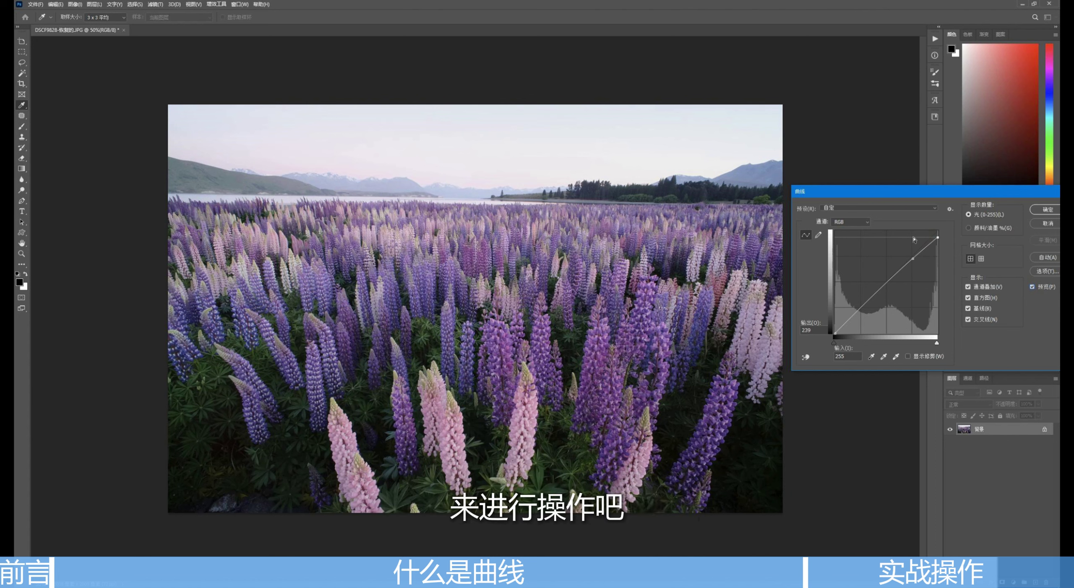
- Raise a point on the Red channel curve slightly
left_click(850, 222)
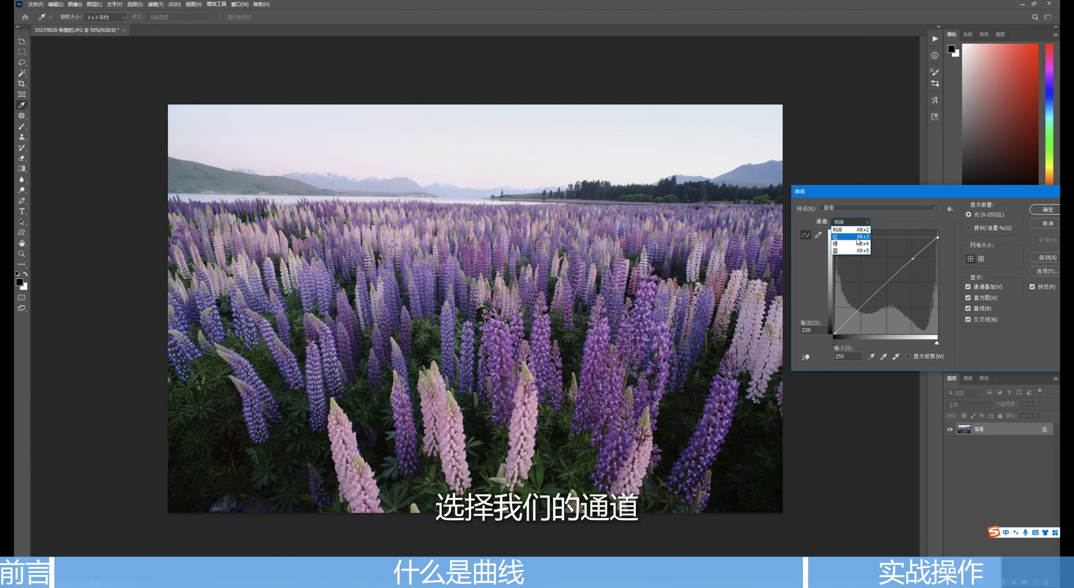
left_click(856, 238)
left_click(913, 253)
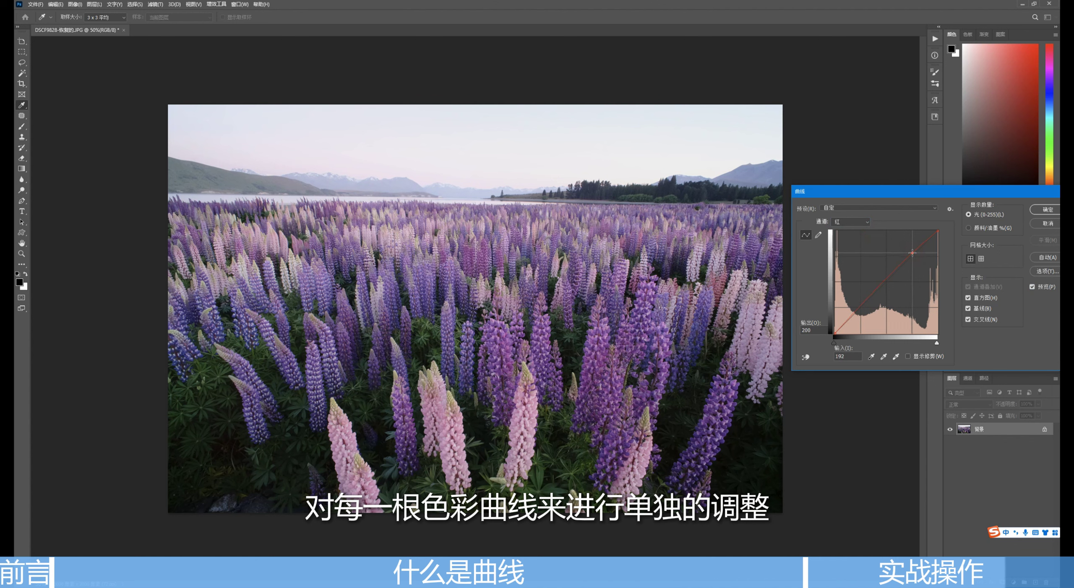
left_click_drag(912, 253, 911, 247)
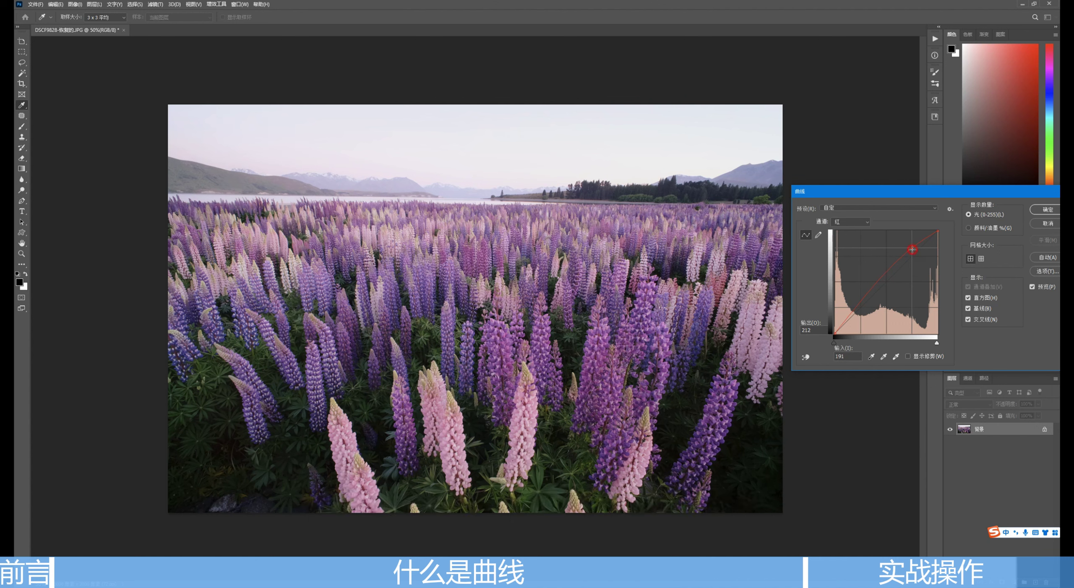
- Pull the Green channel curve down to push the photo toward magenta
left_click(865, 226)
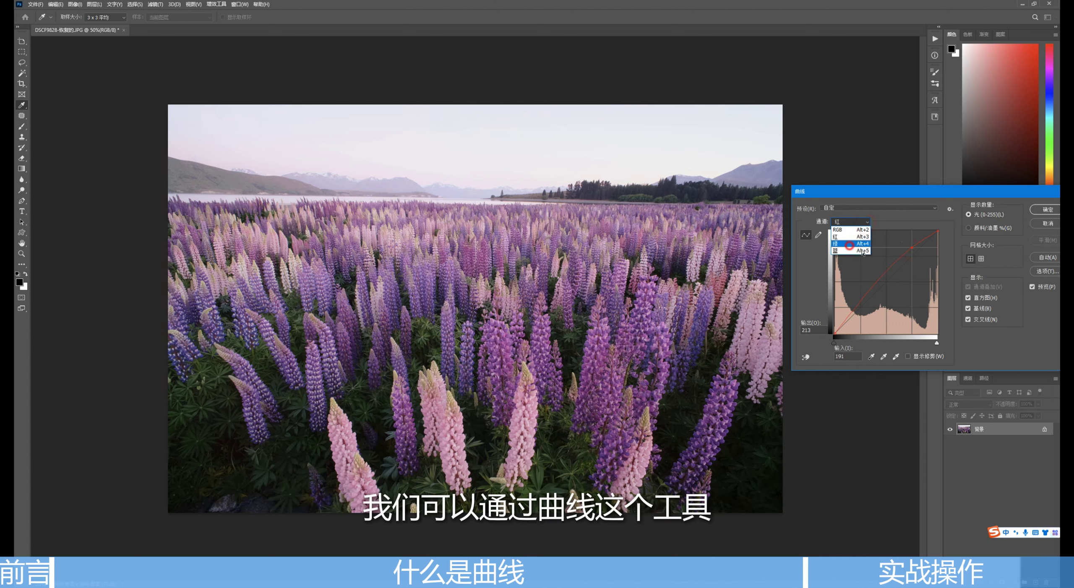
left_click(850, 245)
left_click(912, 259)
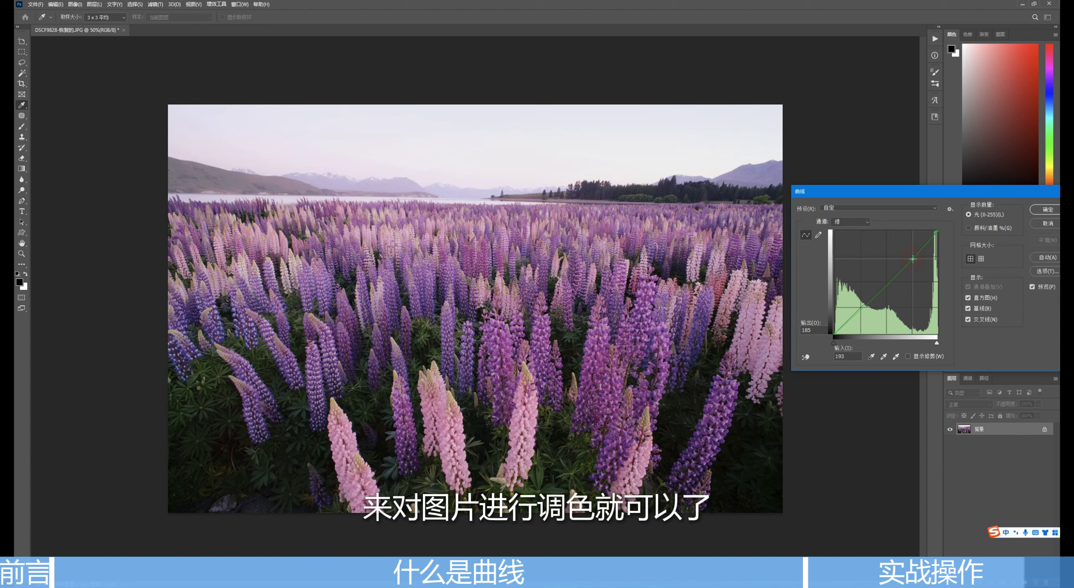
left_click_drag(912, 258, 868, 305)
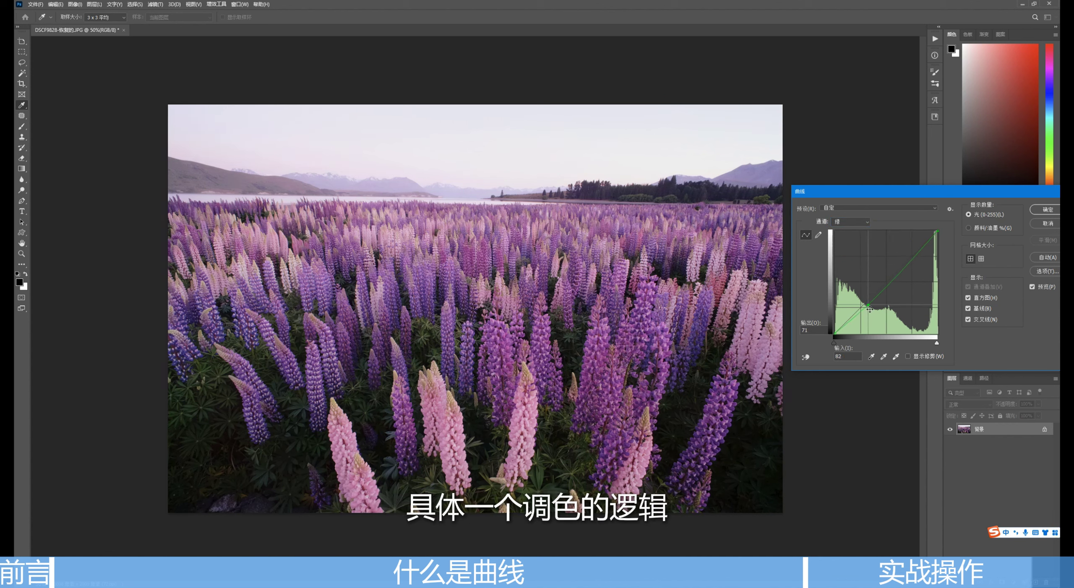
left_click_drag(870, 309, 867, 306)
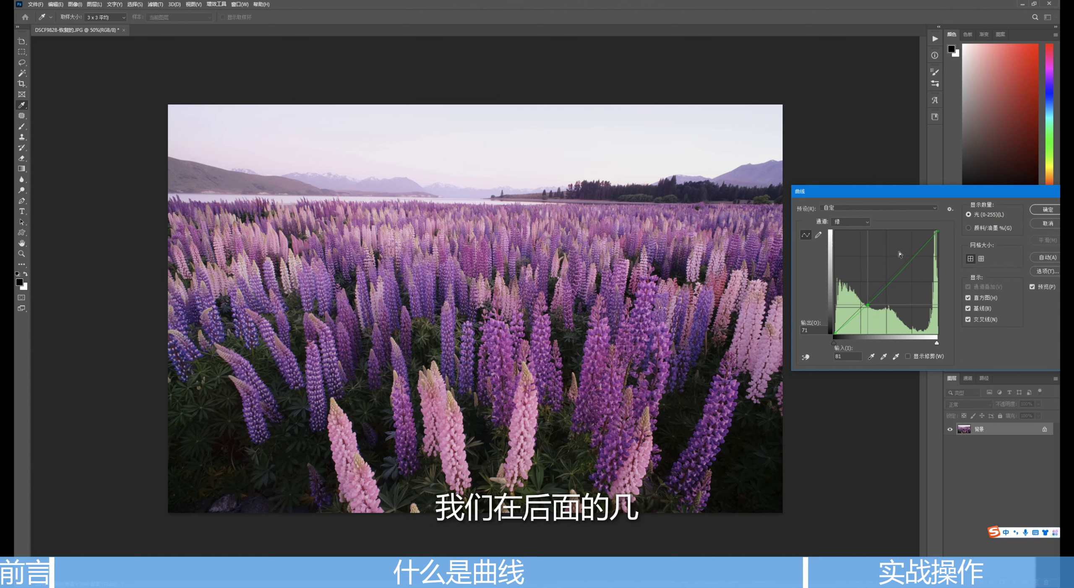
- Set a Blue channel point at input 194 to output 166, toggling Preview to compare
left_click(850, 221)
left_click(851, 251)
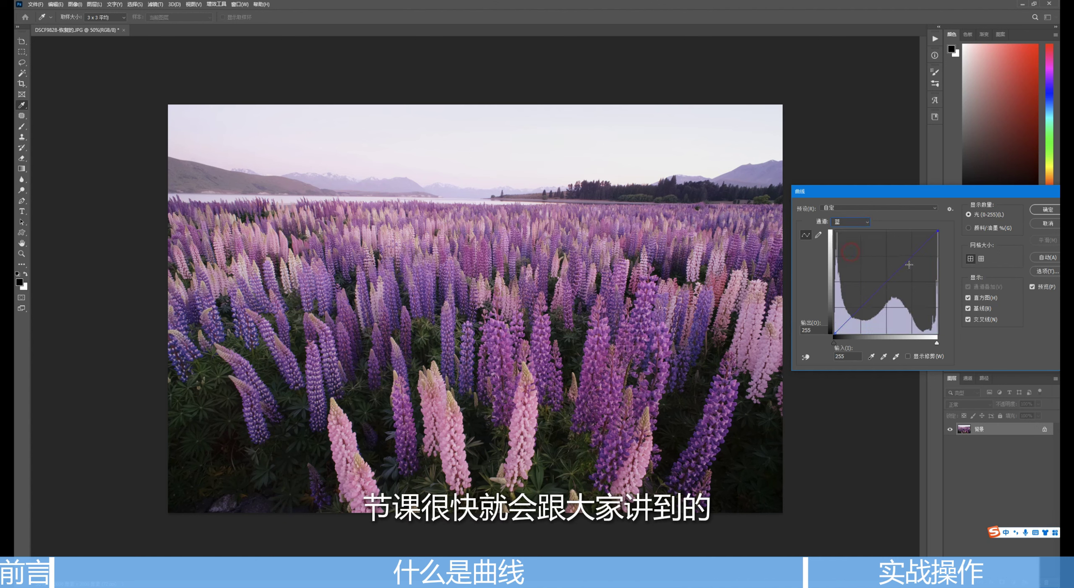
left_click(912, 260)
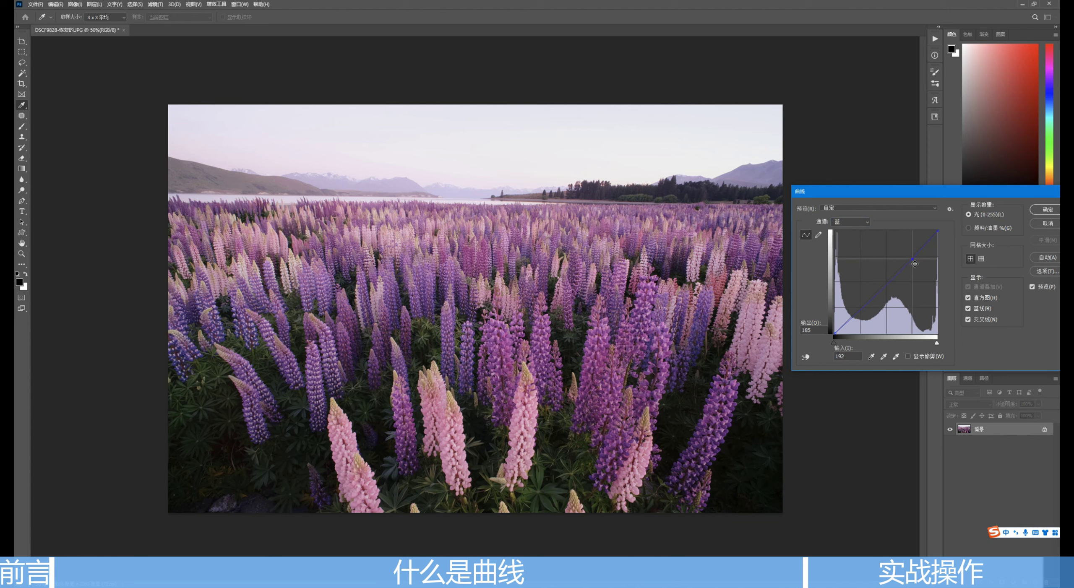
left_click(1032, 286)
left_click(1032, 287)
left_click(1032, 287)
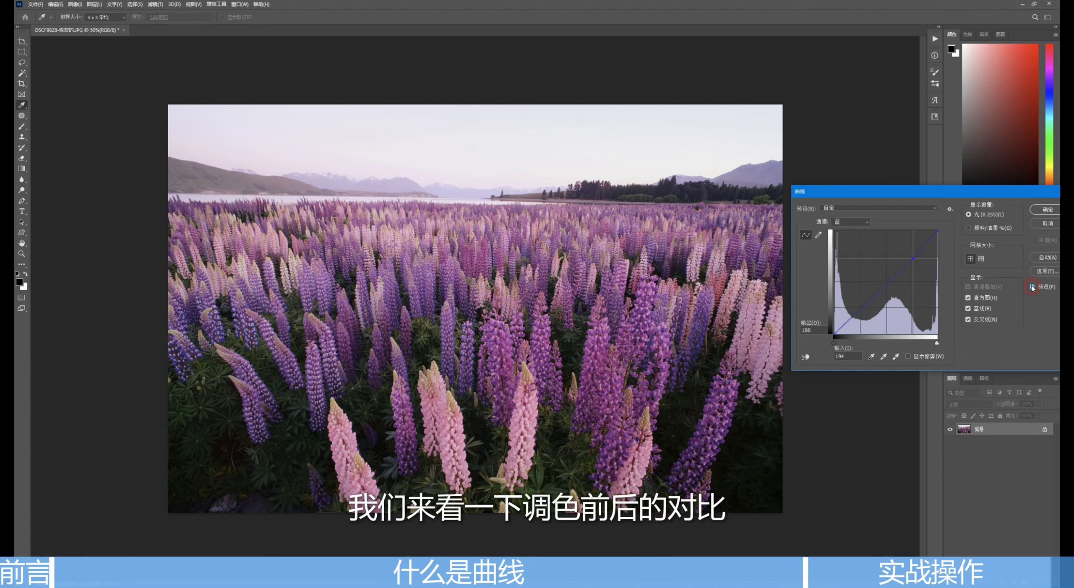
- Create History Snapshot 1 of the toned photo
left_click(988, 206)
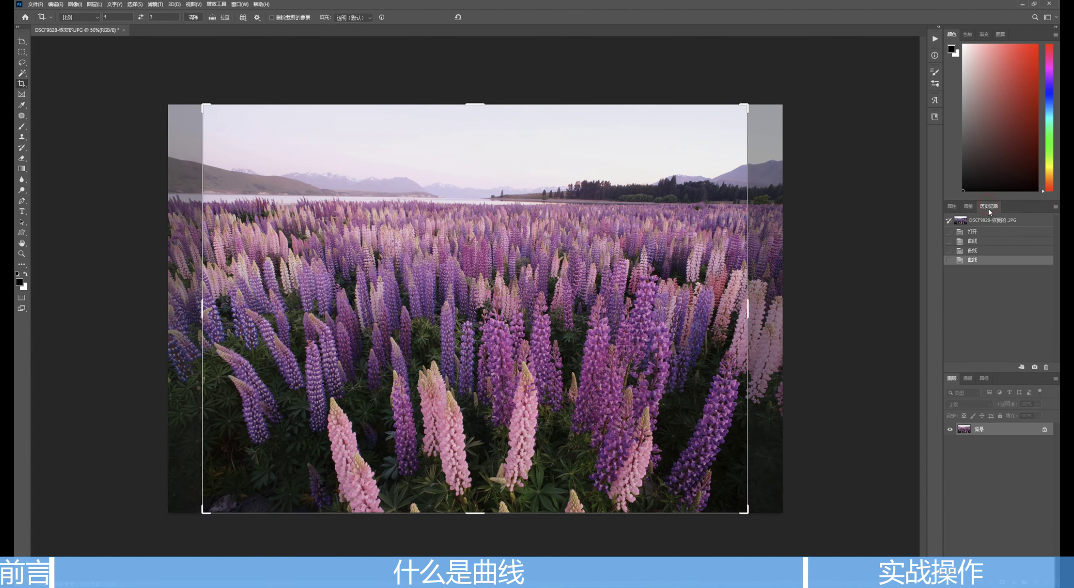
left_click(982, 260)
left_click(1034, 367)
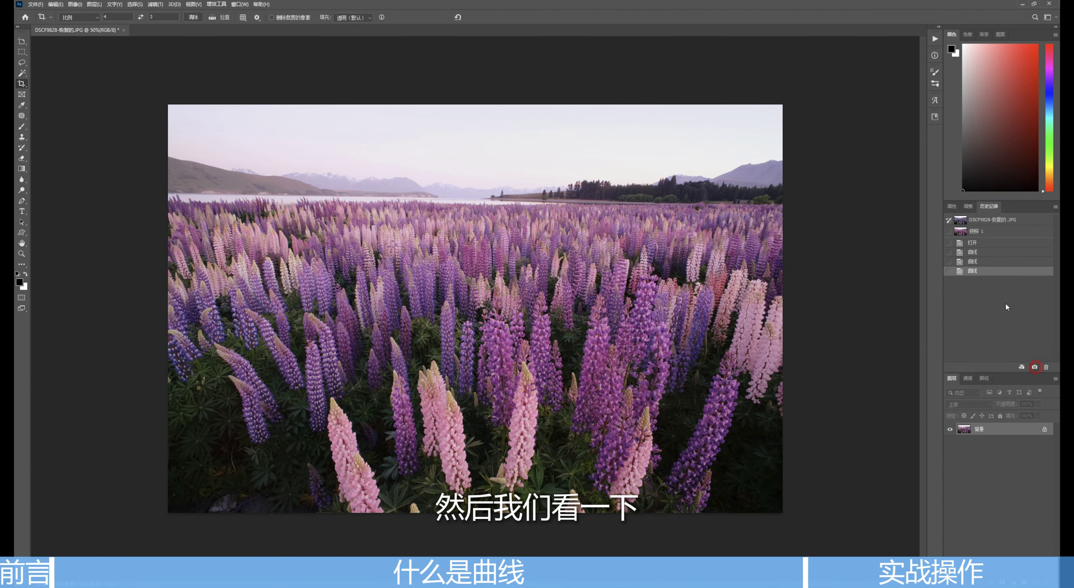
- Alternate between the original state and Snapshot 1, ending on the toned version
left_click(977, 222)
left_click(972, 232)
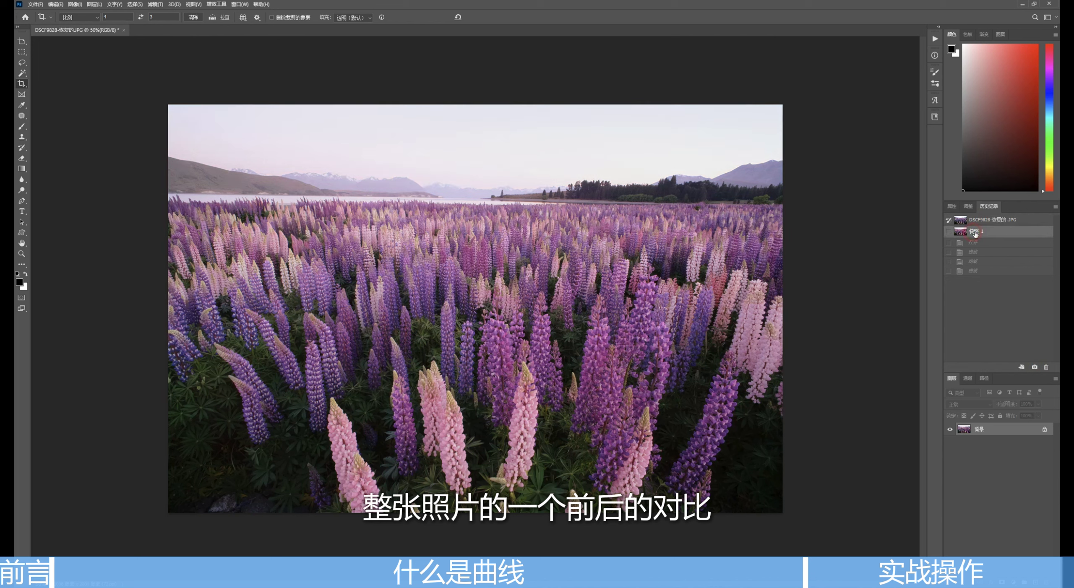
left_click(977, 222)
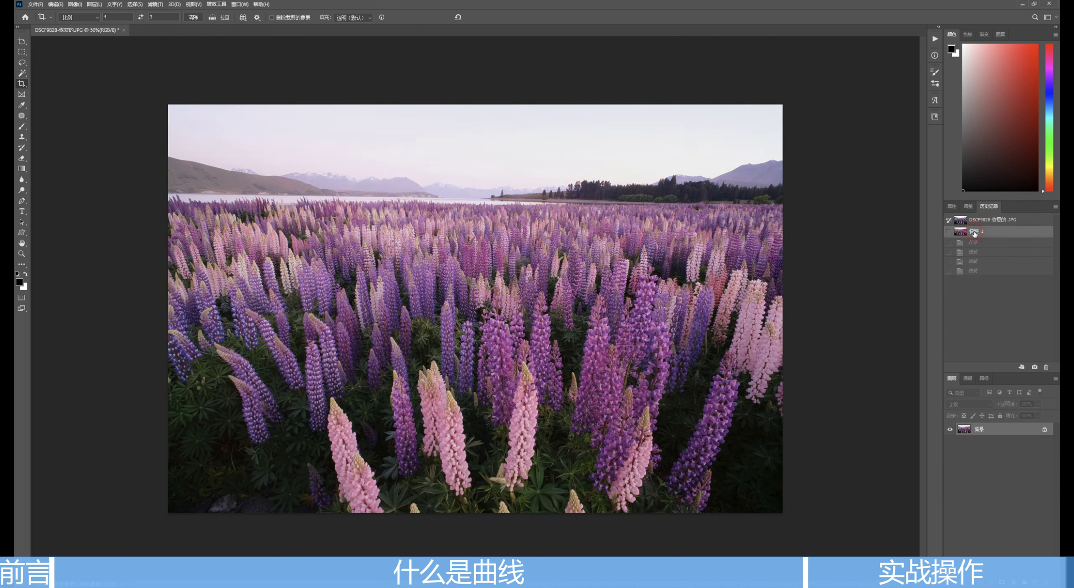
left_click(977, 221)
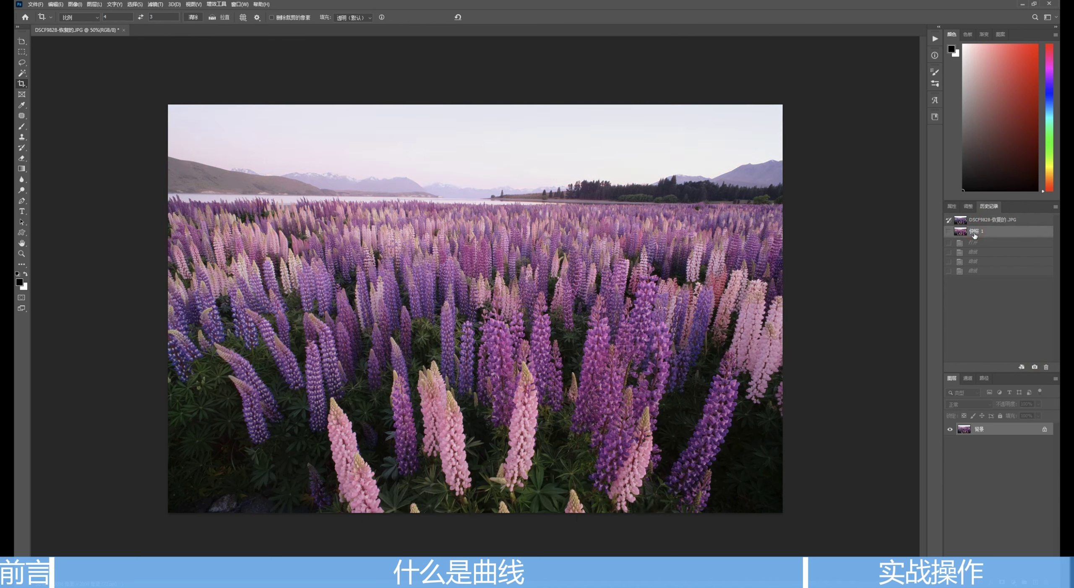